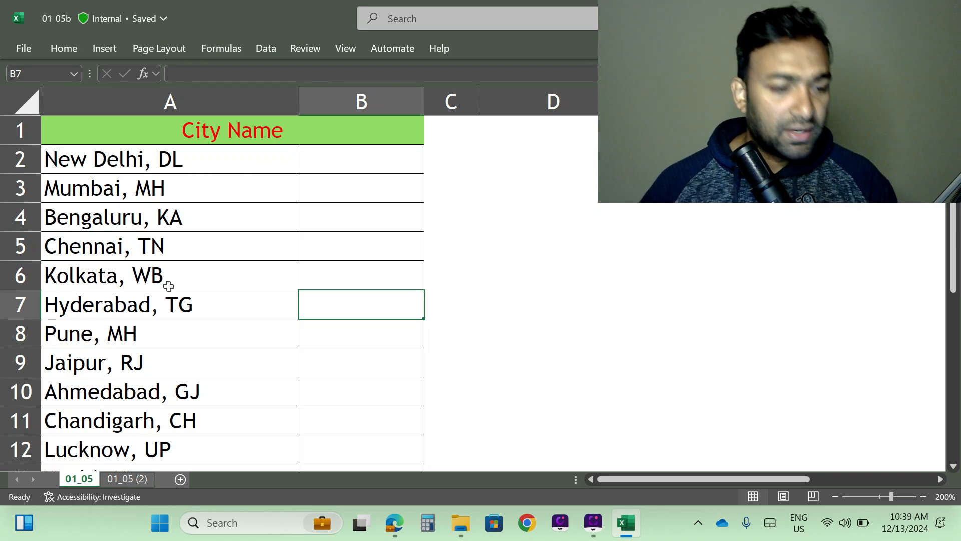
- Review the city list down to row 21 and widen column B slightly
{"action": "scroll", "coordinate": [165, 296], "scroll_direction": "down", "scroll_amount": 10}
{"action": "scroll", "coordinate": [166, 297], "scroll_direction": "up", "scroll_amount": 6}
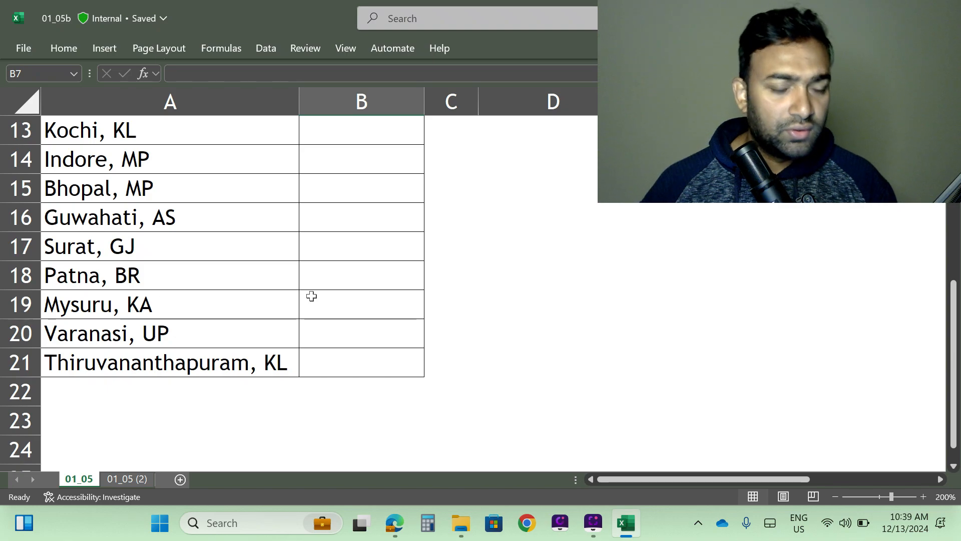
{"action": "scroll", "coordinate": [306, 305], "scroll_direction": "up", "scroll_amount": 4}
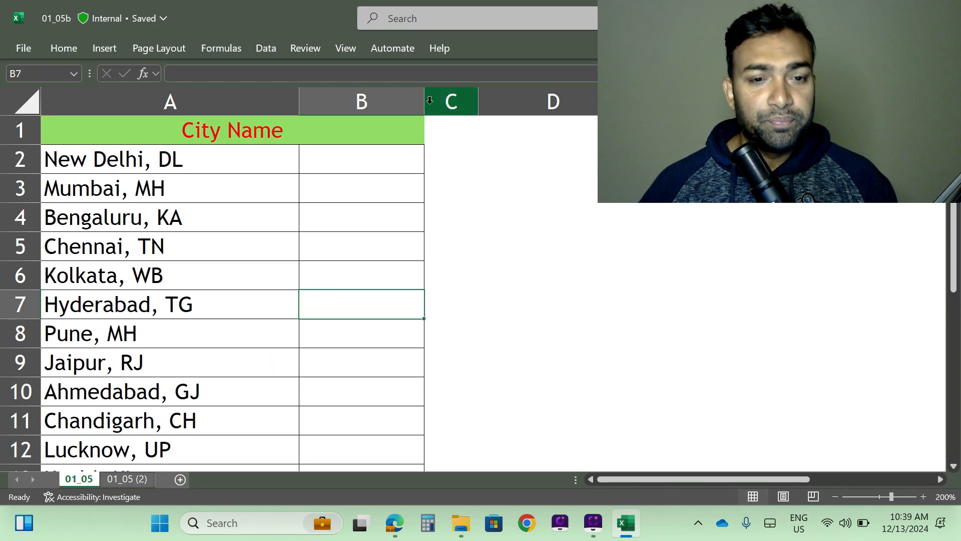
{"action": "left_click_drag", "start_coordinate": [424, 100], "coordinate": [436, 100]}
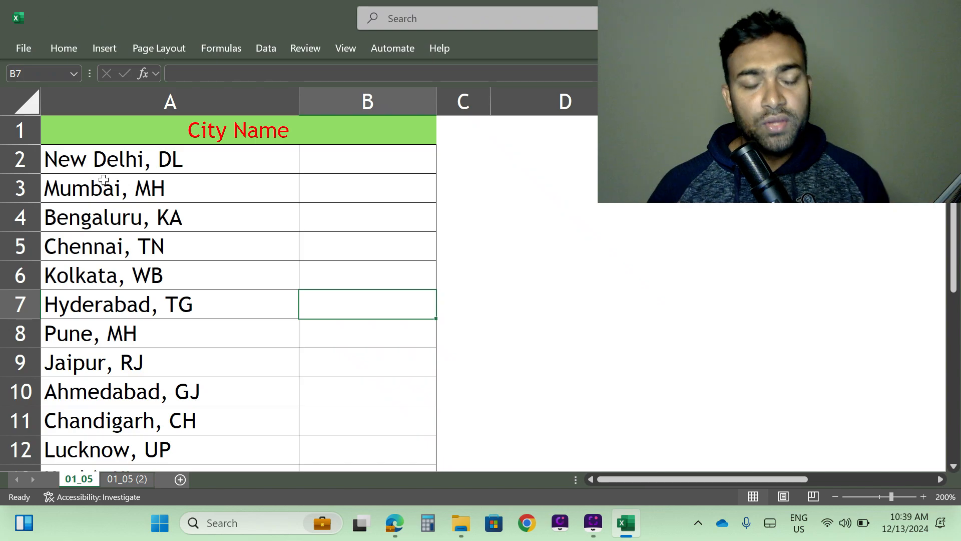
- Enter the formula =LEFT(A2,9) in cell B2 to extract the first nine characters of the city entry
{"action": "left_click", "coordinate": [360, 168]}
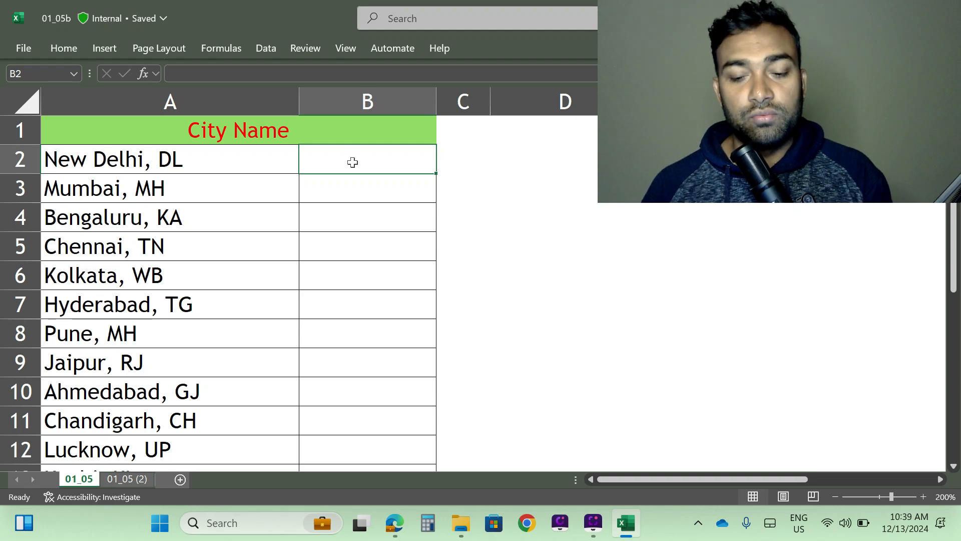
{"action": "type", "text": "="}
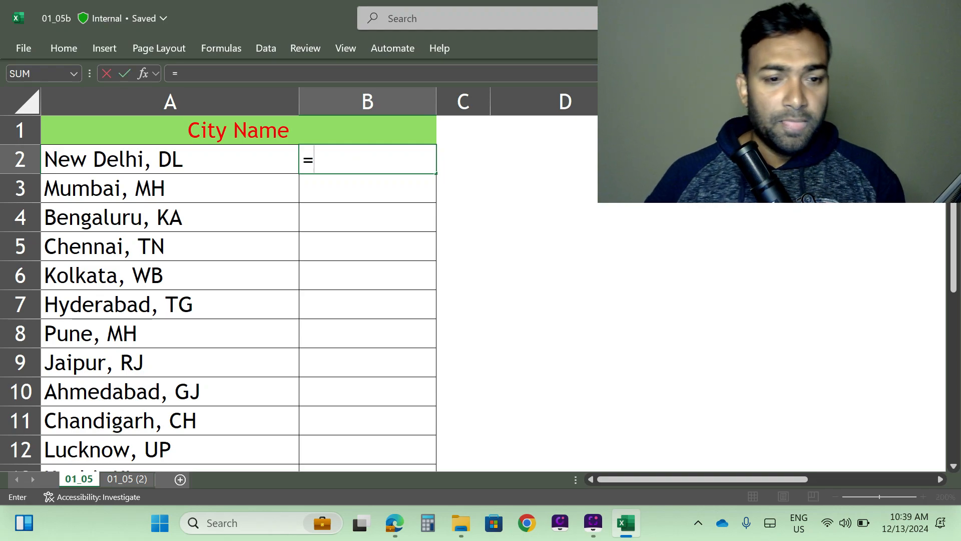
{"action": "type", "text": "left"}
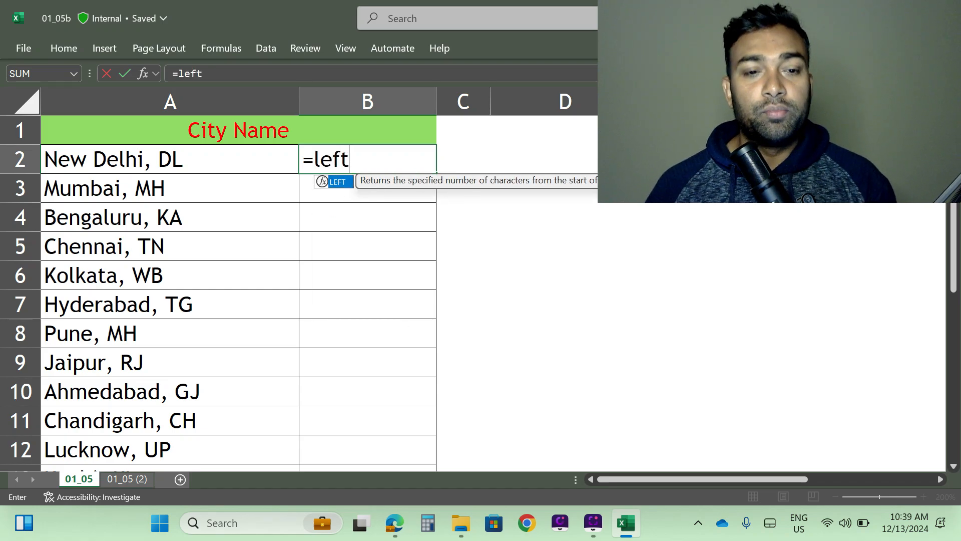
{"action": "key", "text": "Tab"}
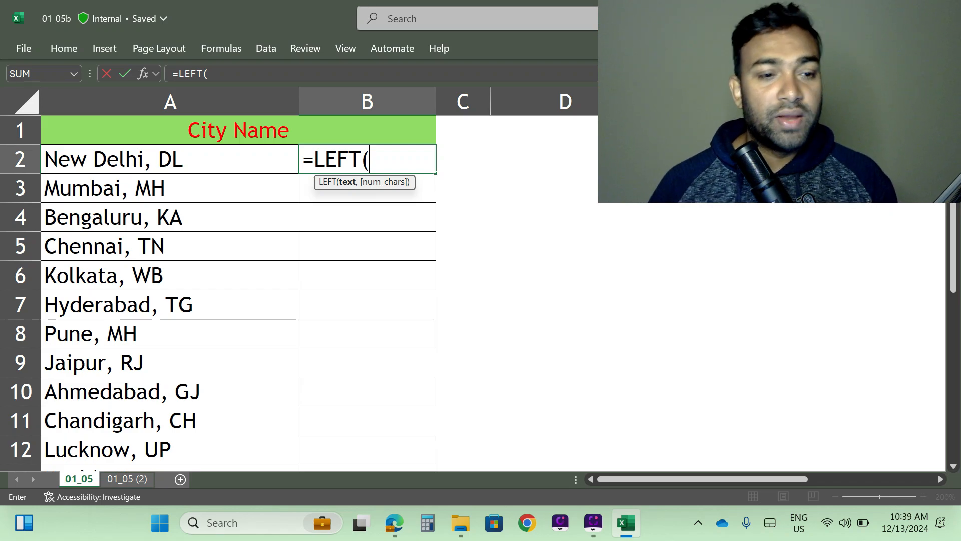
{"action": "left_click", "coordinate": [144, 159]}
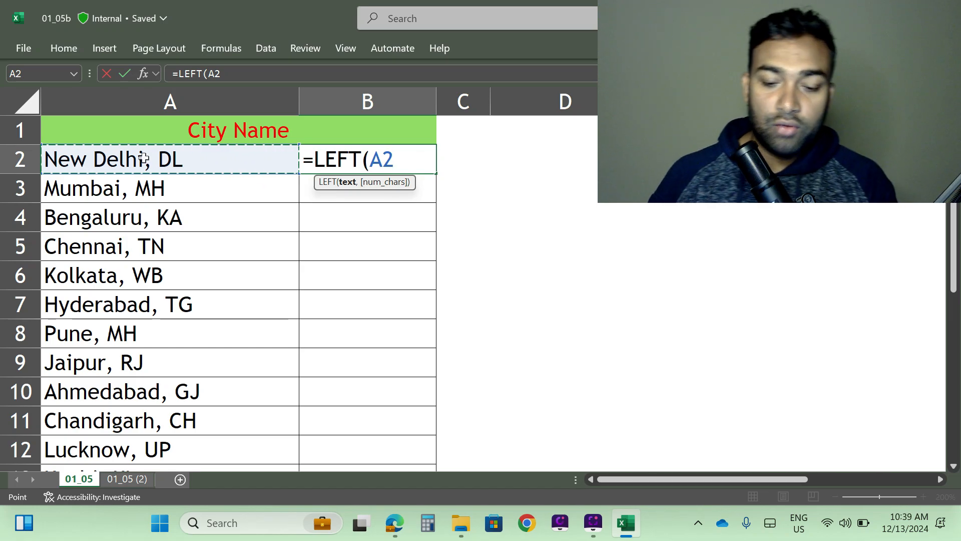
{"action": "type", "text": ","}
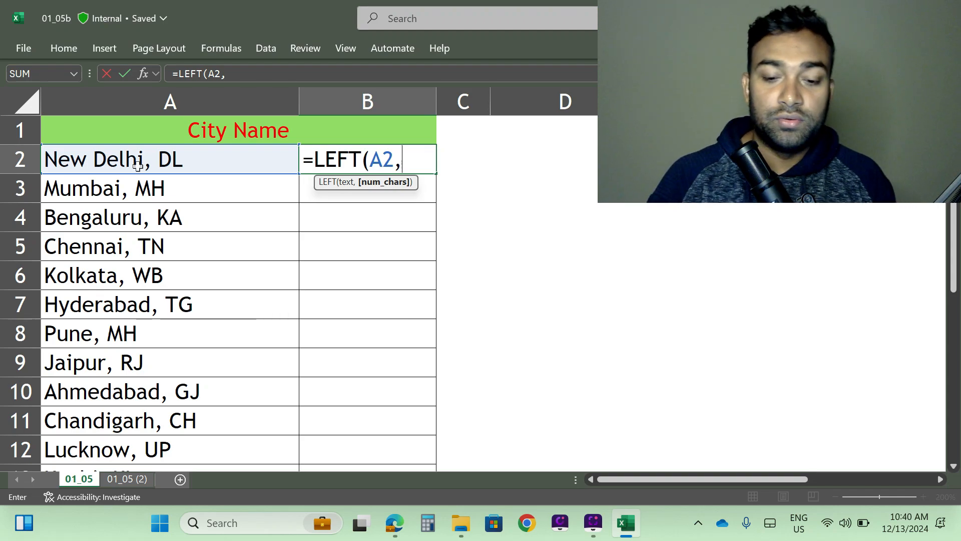
{"action": "type", "text": "9"}
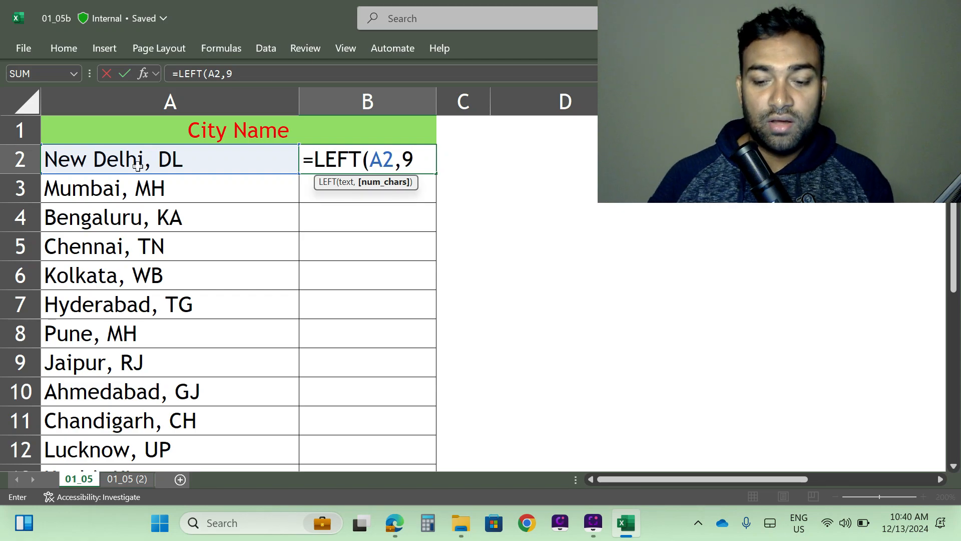
{"action": "key", "text": "Return"}
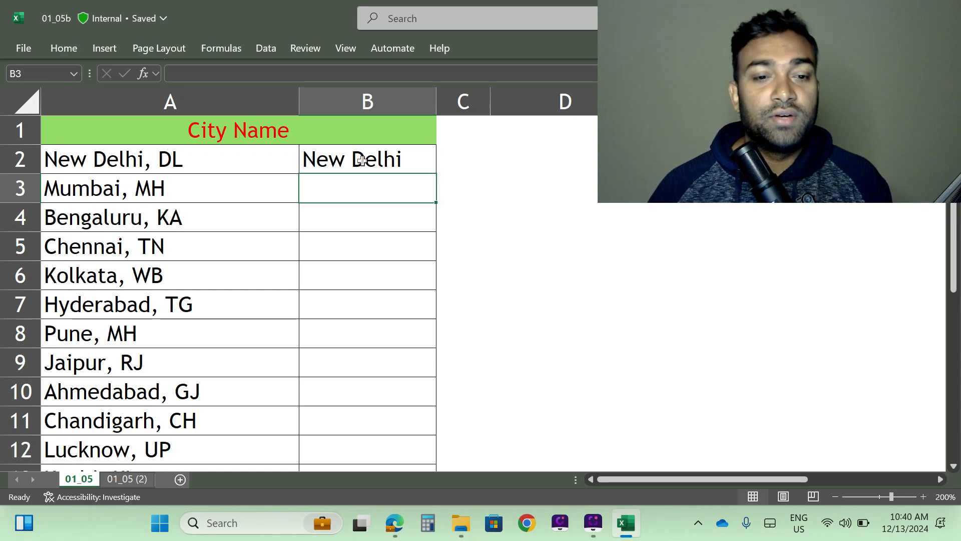
- Fill the LEFT formula from B2 down to the last city row and review the extracted names
{"action": "left_click", "coordinate": [343, 168]}
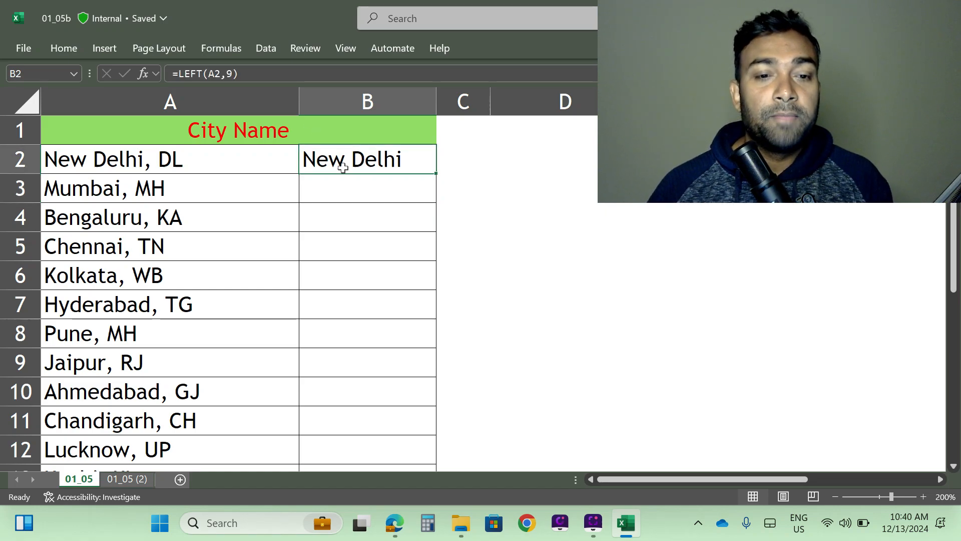
{"action": "double_click", "coordinate": [435, 172]}
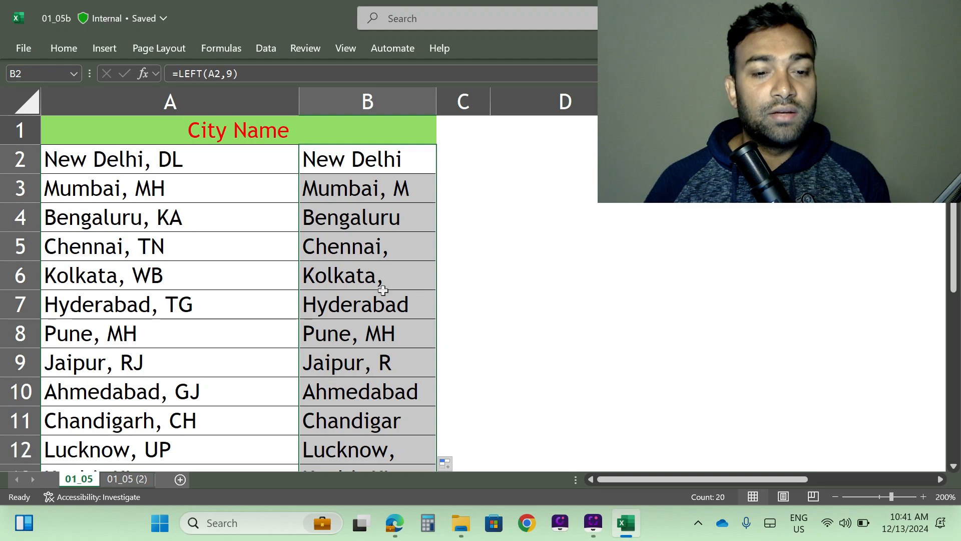
{"action": "scroll", "coordinate": [383, 290], "scroll_direction": "down", "scroll_amount": 1}
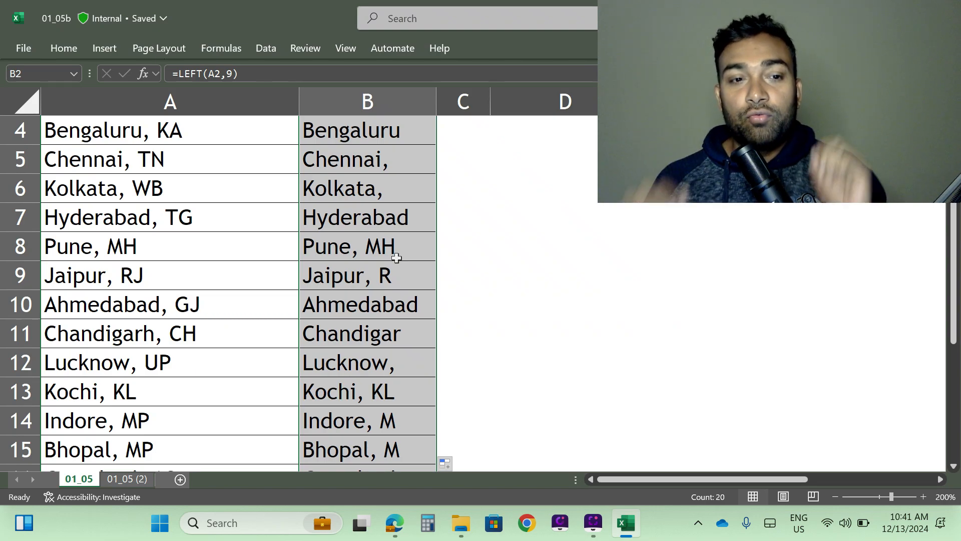
{"action": "scroll", "coordinate": [410, 254], "scroll_direction": "up", "scroll_amount": 1}
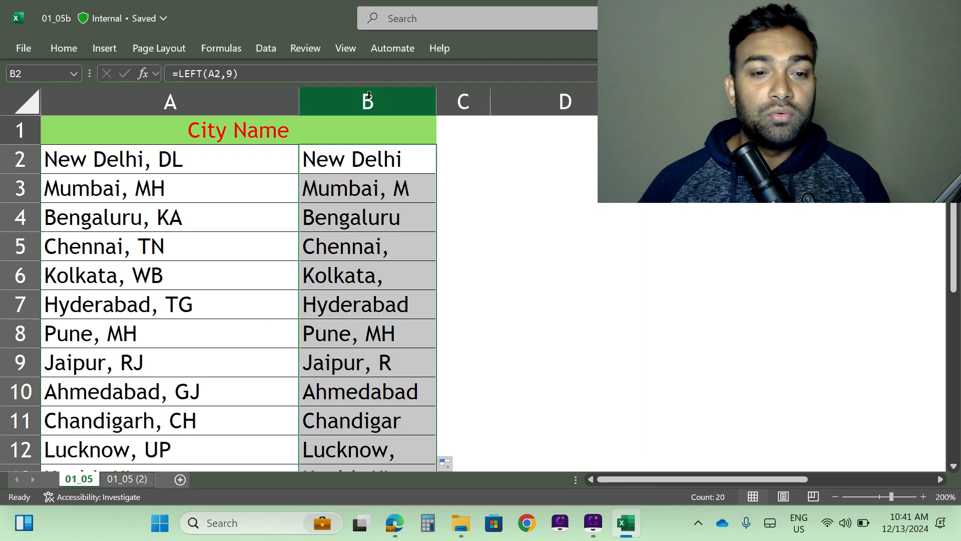
- Insert a blank column before the extracted names and begin a LEFT formula in B2 with A2 as the text
{"action": "left_click", "coordinate": [369, 96]}
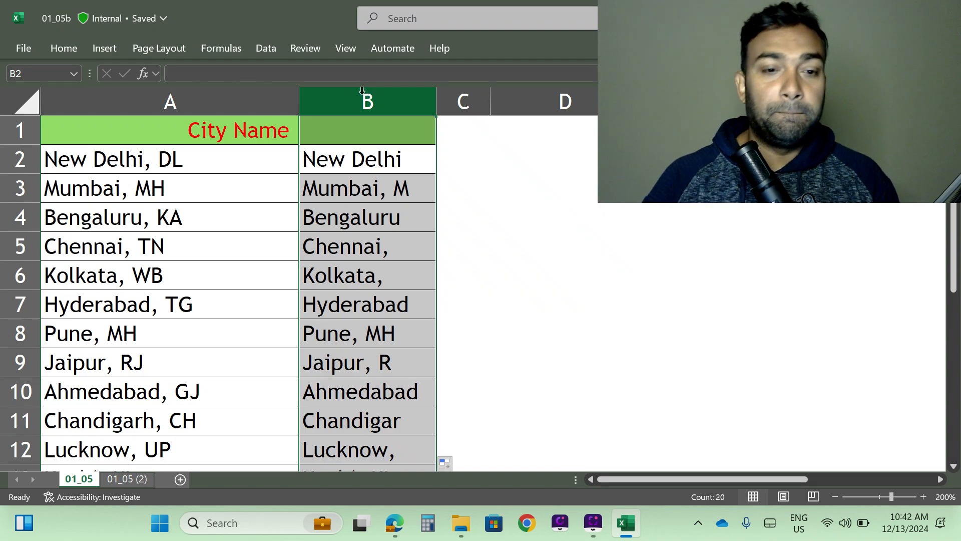
{"action": "key", "text": "ctrl+shift+plus"}
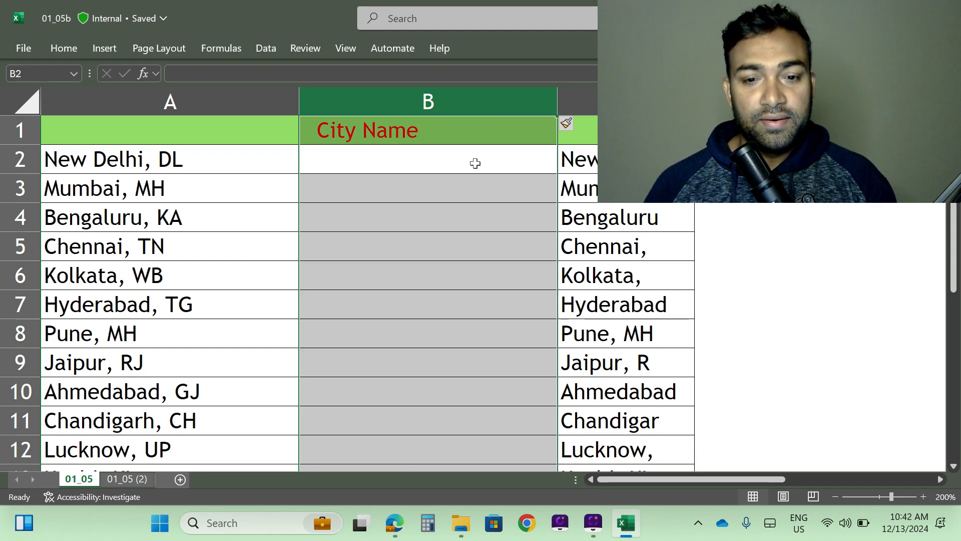
{"action": "left_click", "coordinate": [352, 164]}
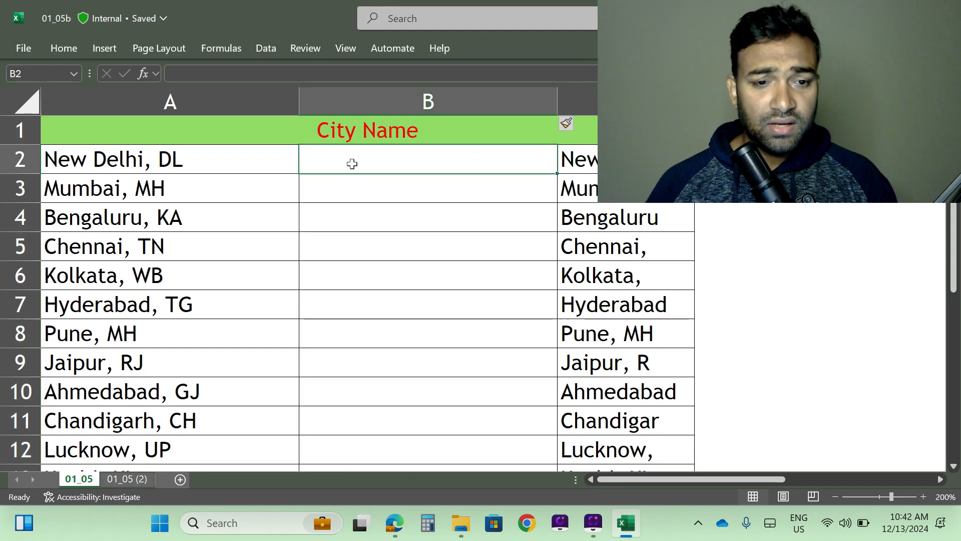
{"action": "type", "text": "="}
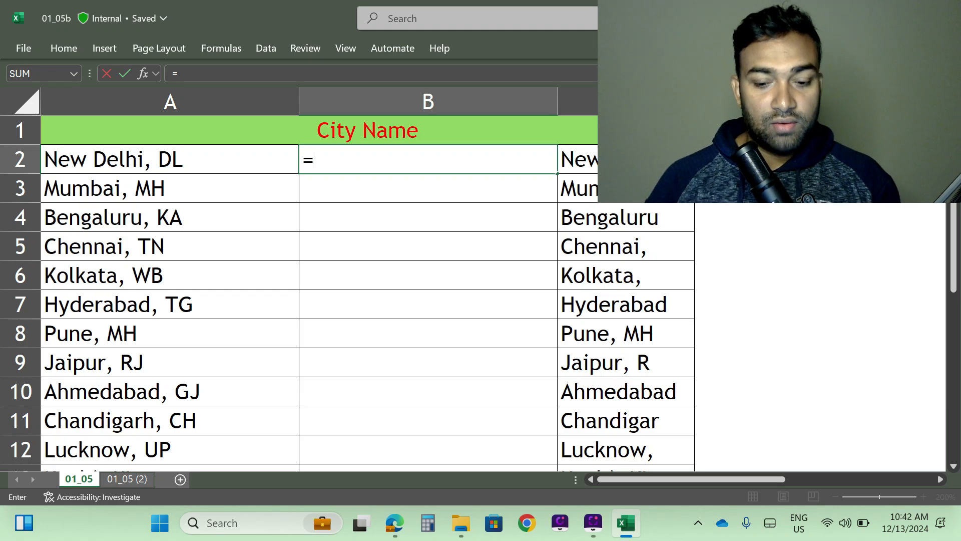
{"action": "type", "text": "left"}
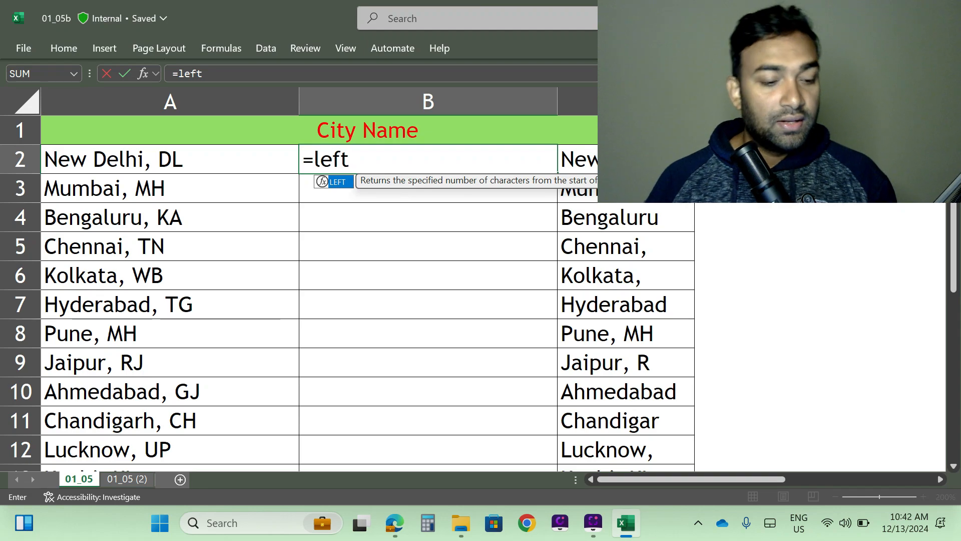
{"action": "key", "text": "Tab"}
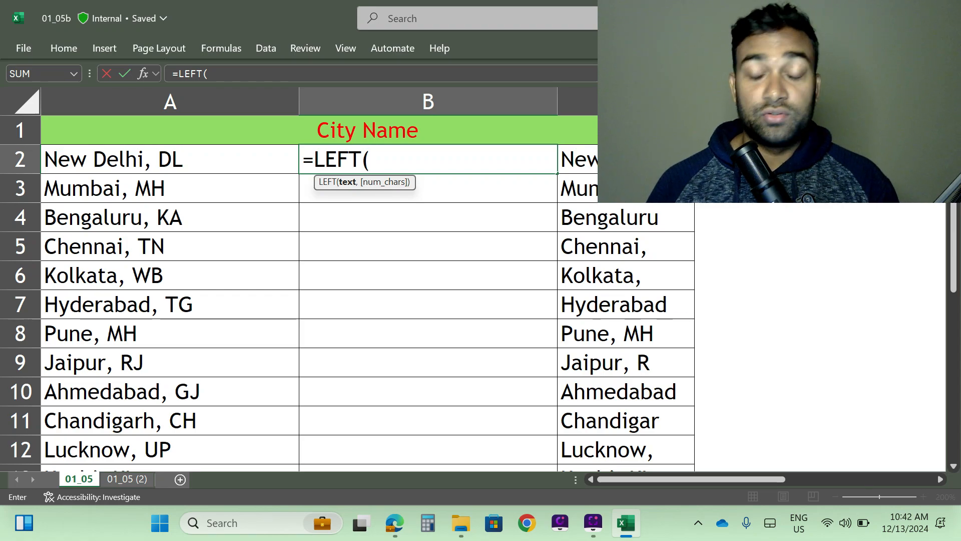
{"action": "left_click", "coordinate": [170, 160]}
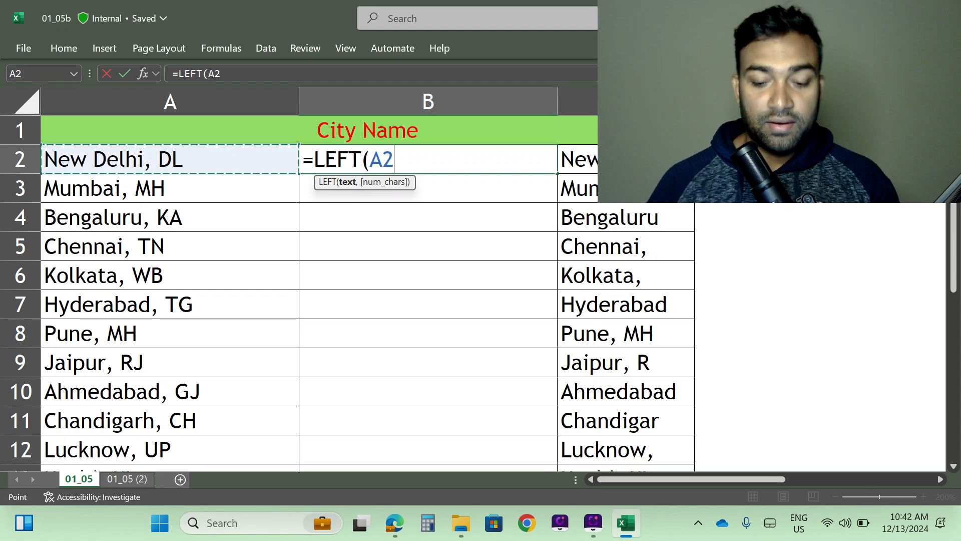
{"action": "type", "text": ","}
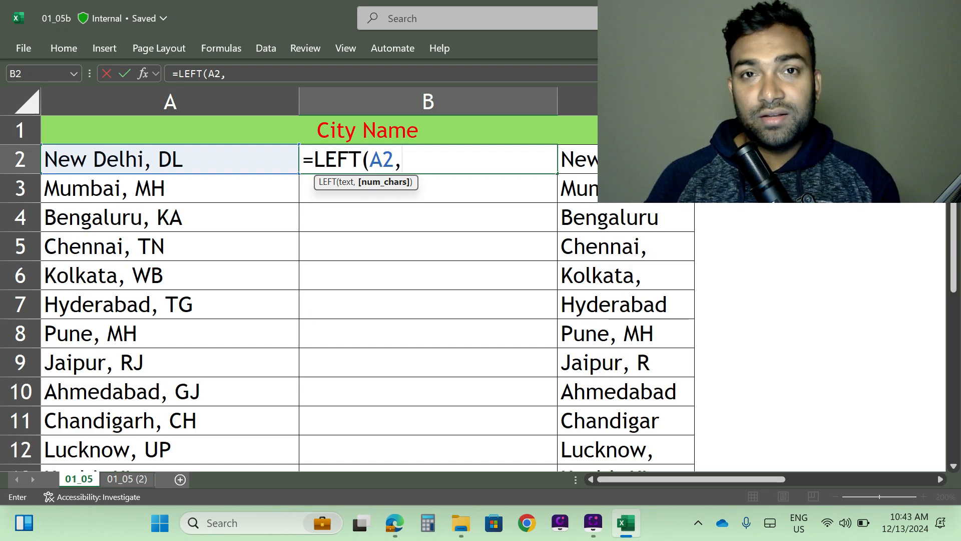
- Complete the B2 formula as =LEFT(A2,FIND(",",A2)), using the comma's position as the number of characters
{"action": "type", "text": "fin"}
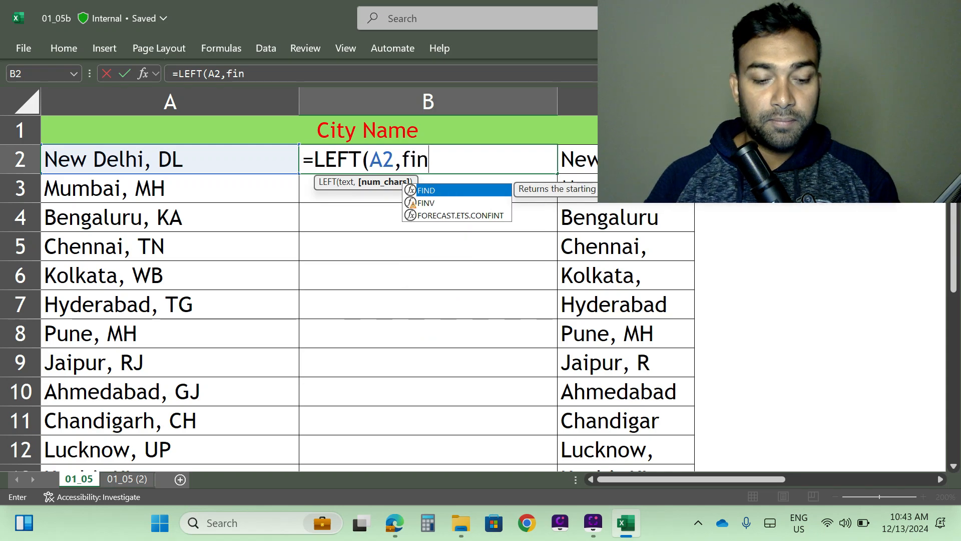
{"action": "type", "text": "d"}
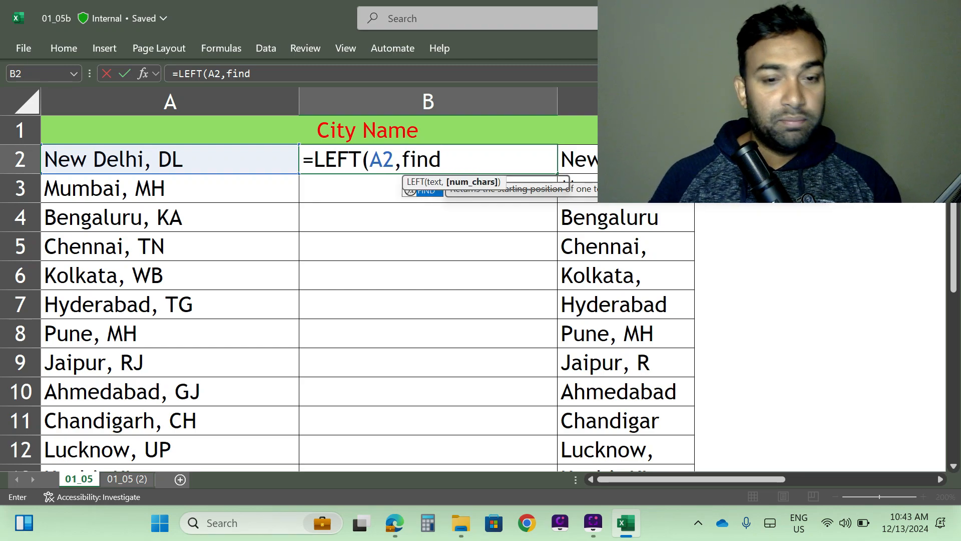
{"action": "key", "text": "Tab"}
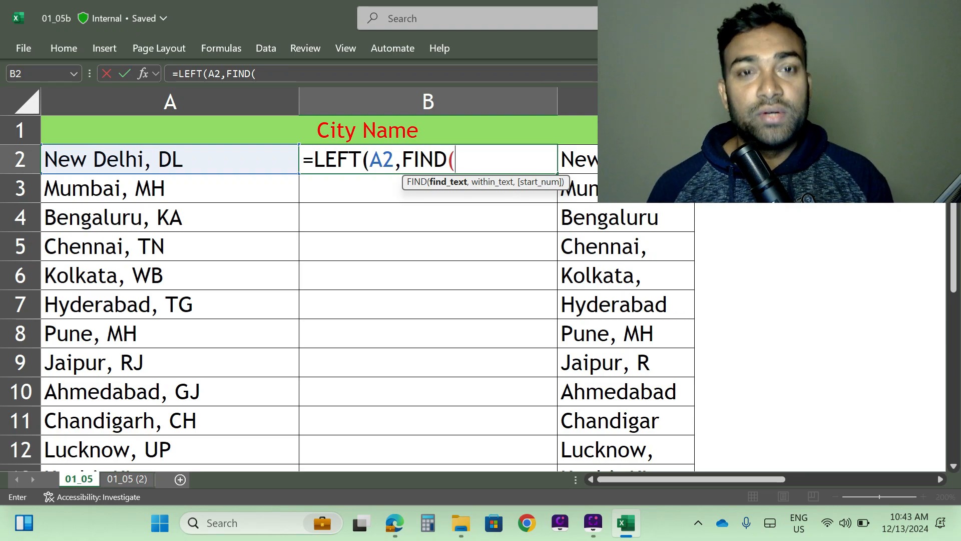
{"action": "type", "text": "\""}
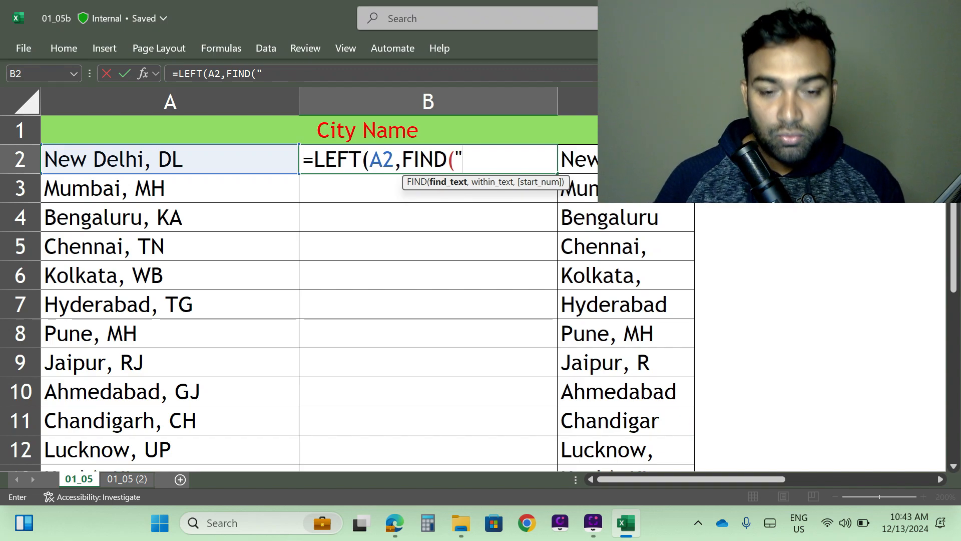
{"action": "type", "text": ","}
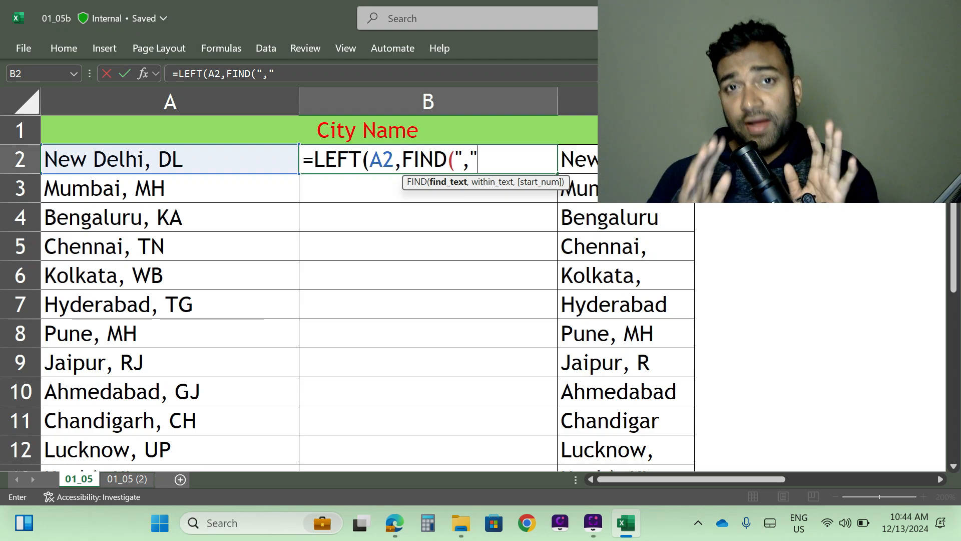
{"action": "type", "text": ","}
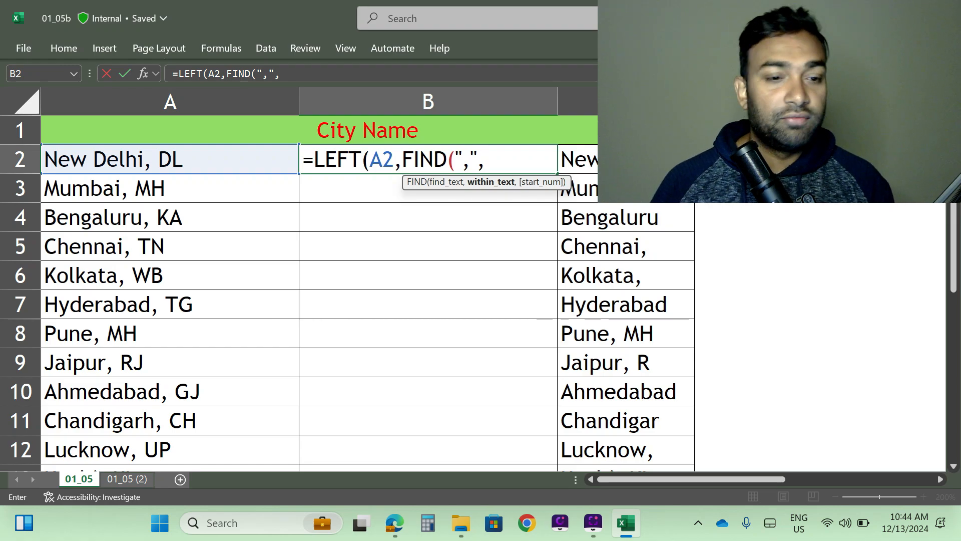
{"action": "key", "text": "Left"}
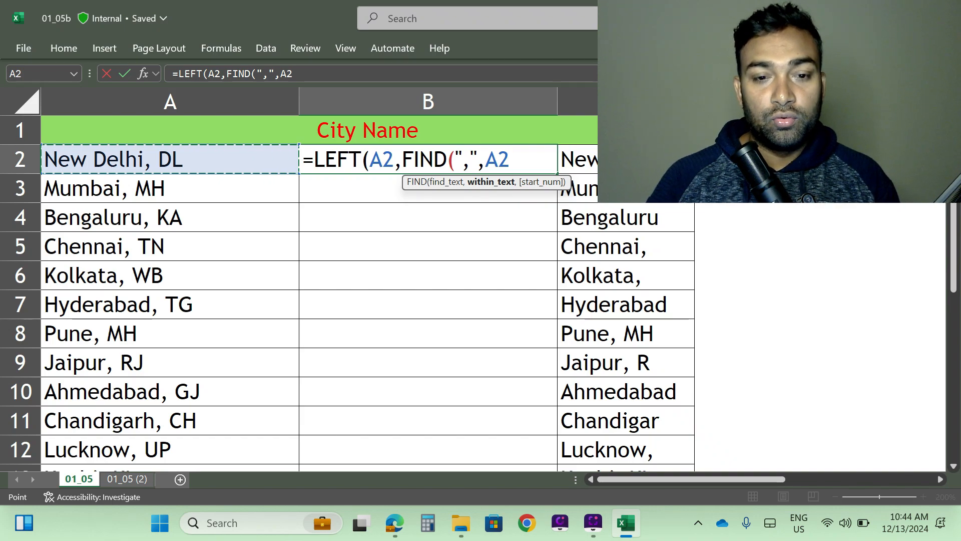
{"action": "type", "text": "))"}
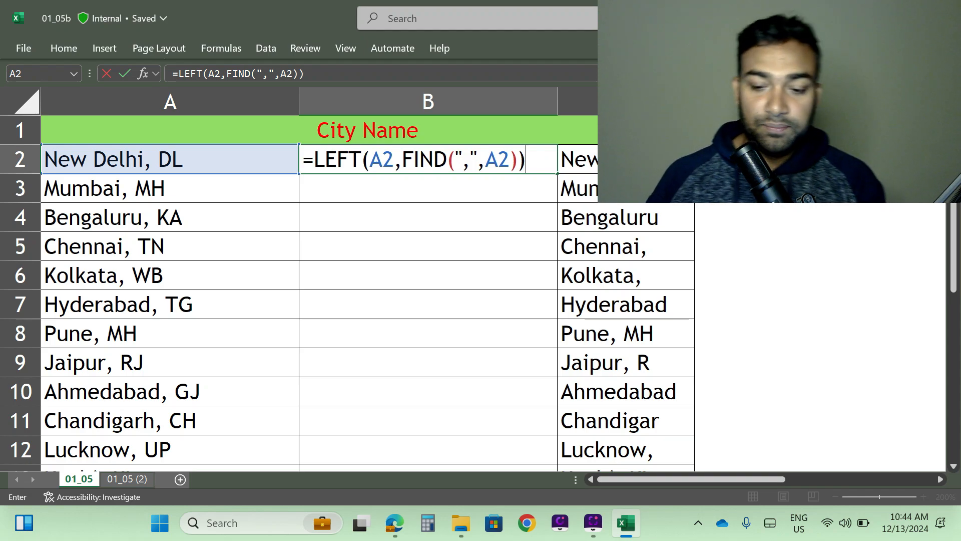
{"action": "key", "text": "Return"}
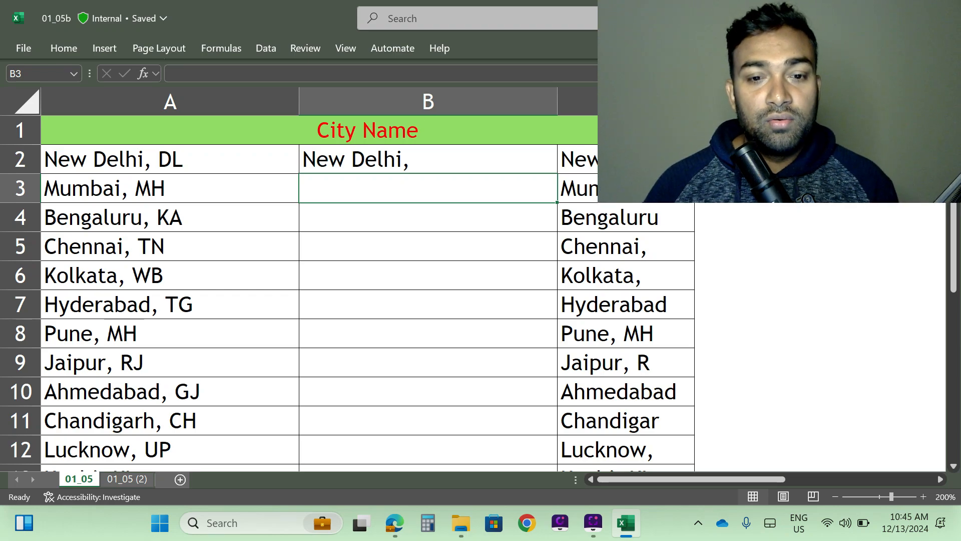
- Fill the LEFT and FIND formula from B2 down to the last city row and narrow column B
{"action": "key", "text": "Up"}
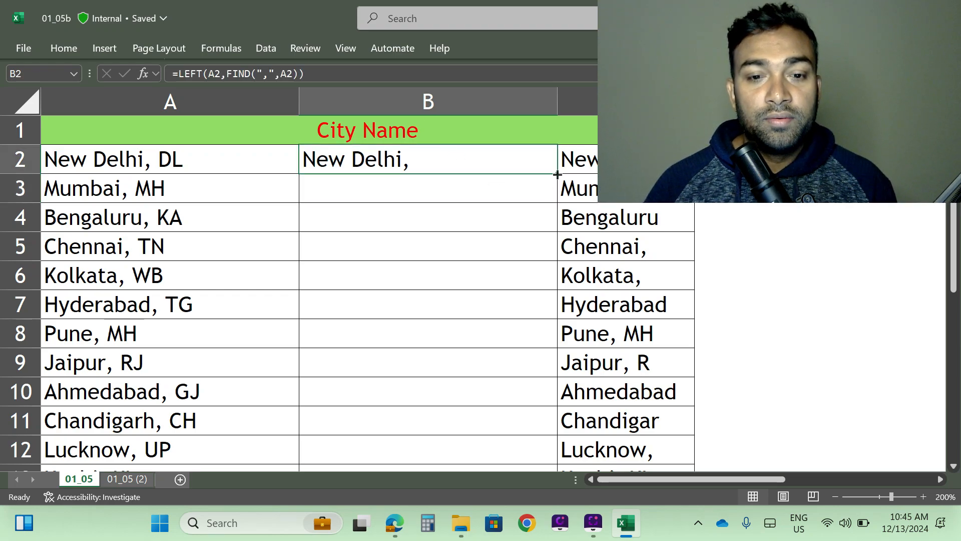
{"action": "double_click", "coordinate": [557, 173]}
{"action": "left_click_drag", "start_coordinate": [556, 96], "coordinate": [467, 110]}
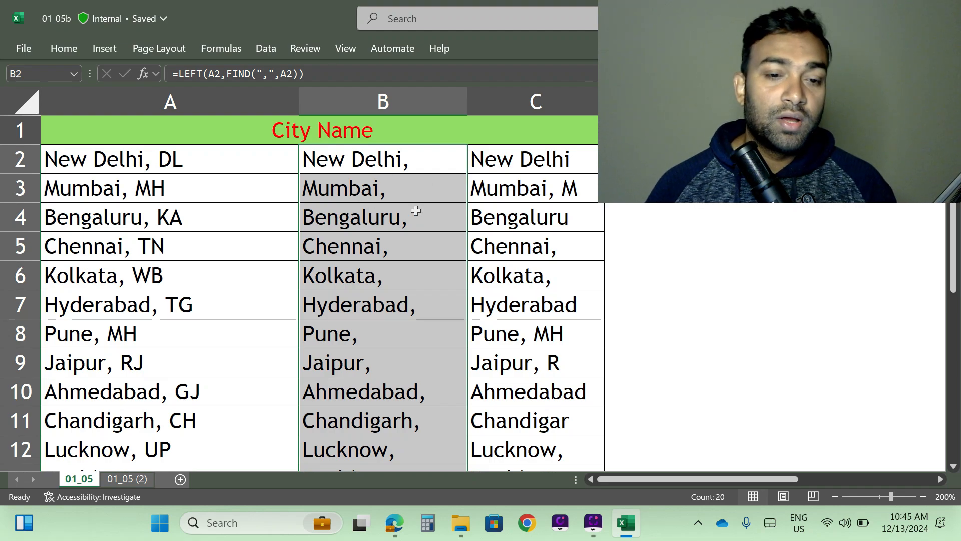
{"action": "scroll", "coordinate": [397, 247], "scroll_direction": "down", "scroll_amount": 1}
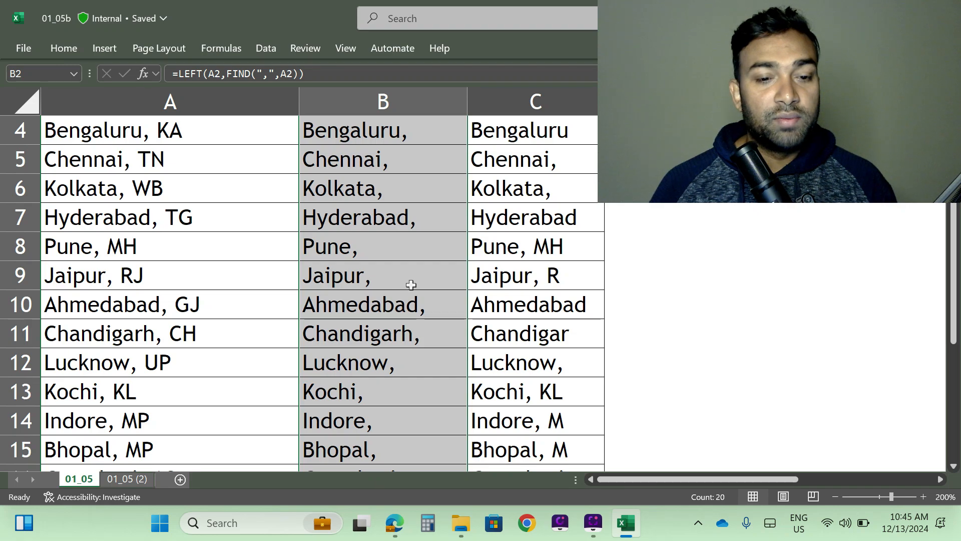
- Review the extracted names down to the last city row and widen column B slightly
{"action": "scroll", "coordinate": [406, 305], "scroll_direction": "down", "scroll_amount": 2}
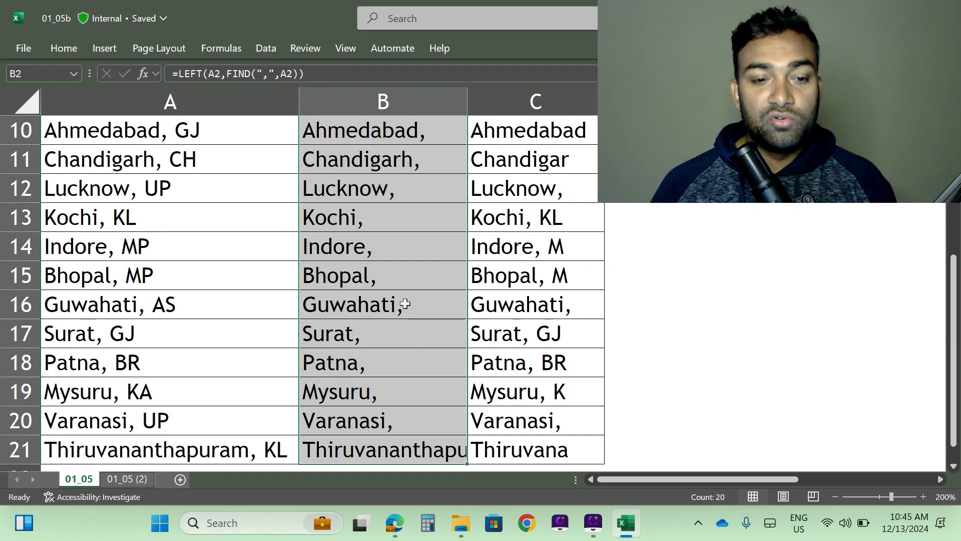
{"action": "scroll", "coordinate": [381, 229], "scroll_direction": "down", "scroll_amount": 2}
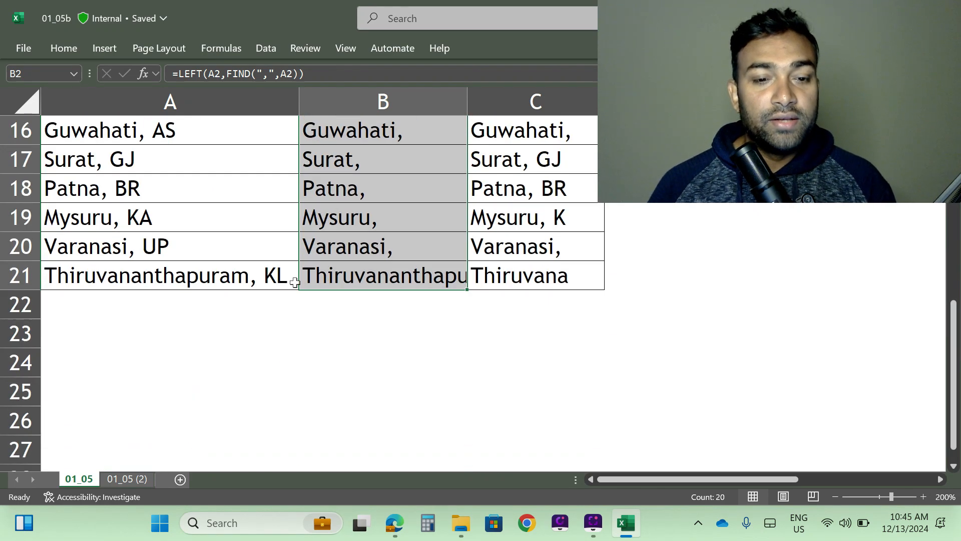
{"action": "scroll", "coordinate": [461, 268], "scroll_direction": "up", "scroll_amount": 5}
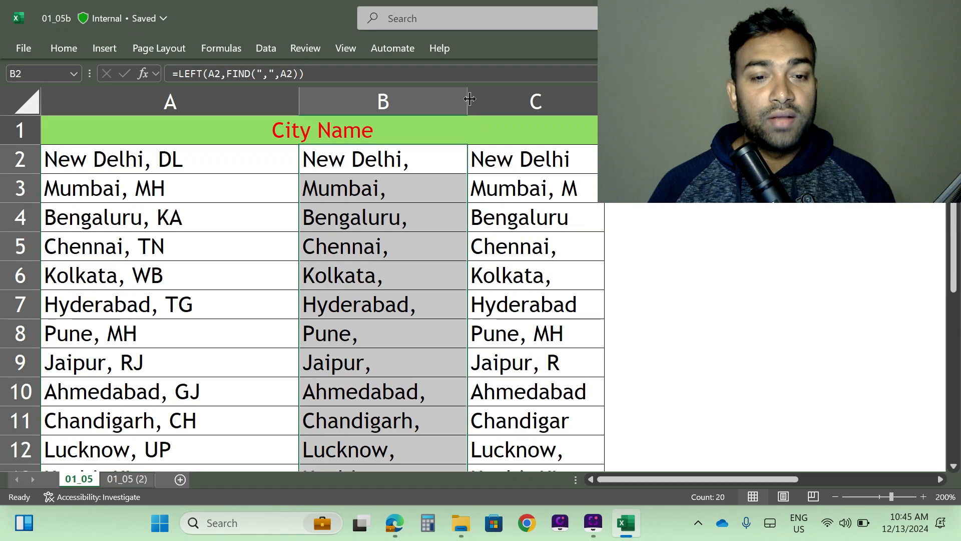
{"action": "left_click_drag", "start_coordinate": [469, 99], "coordinate": [483, 99]}
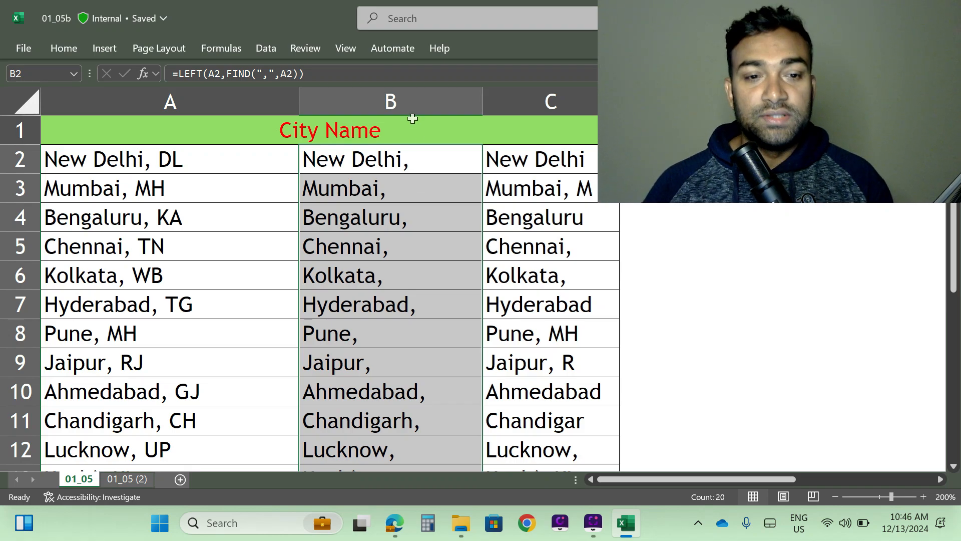
- Insert another blank column between the original city entries and the names extracted with their trailing commas
{"action": "left_click", "coordinate": [387, 95]}
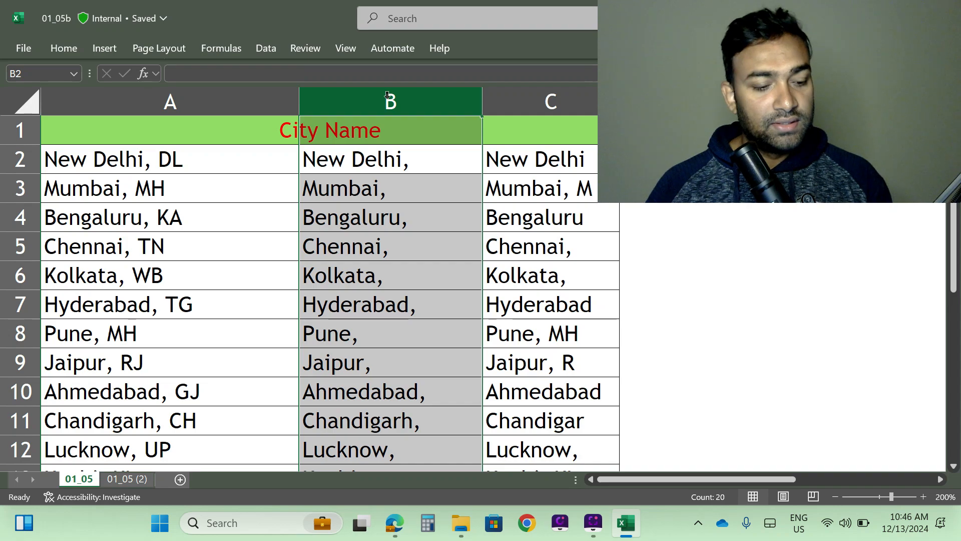
{"action": "key", "text": "ctrl+shift+plus"}
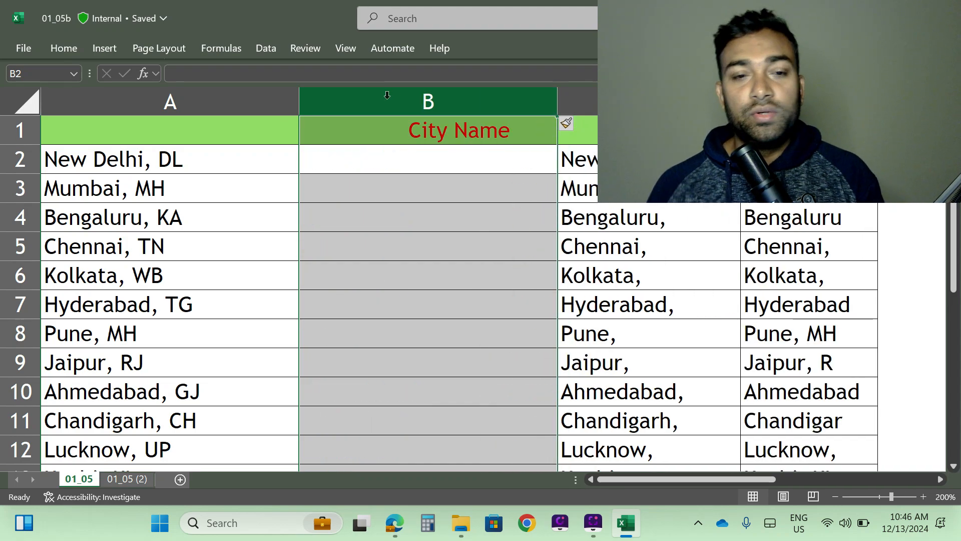
{"action": "right_click", "coordinate": [422, 93]}
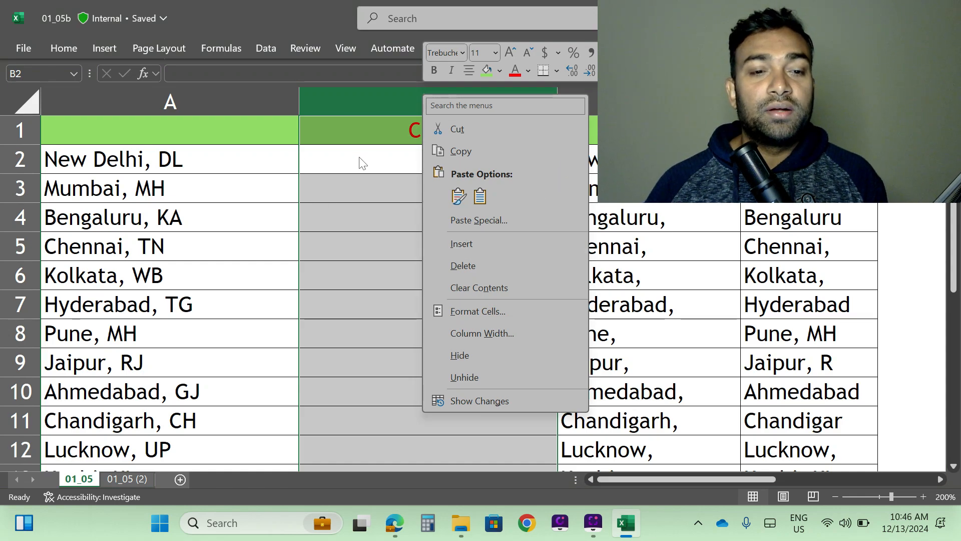
{"action": "key", "text": "Escape"}
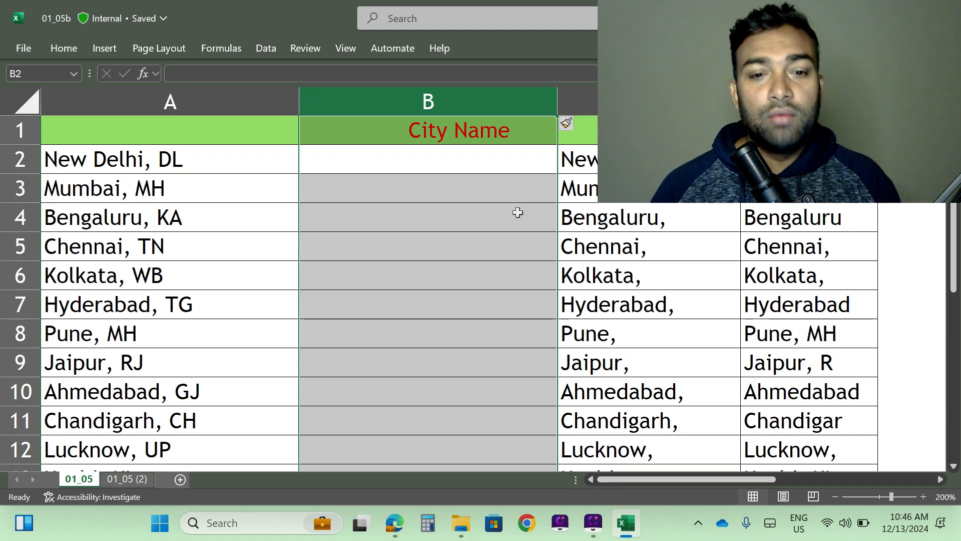
{"action": "left_click", "coordinate": [383, 161]}
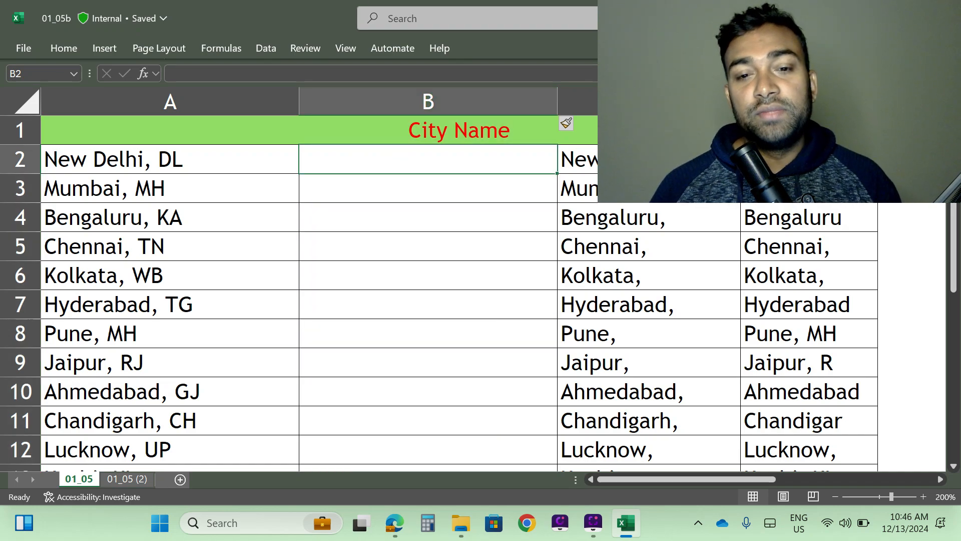
{"action": "key", "text": "Right"}
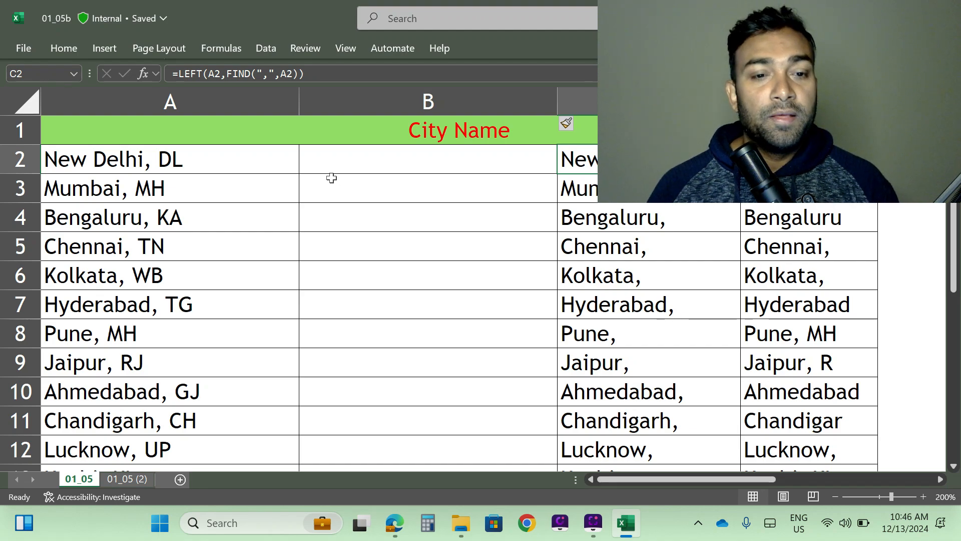
- Begin a LEFT formula in B2 with A2 as its text argument
{"action": "left_click", "coordinate": [375, 165]}
{"action": "type", "text": "="}
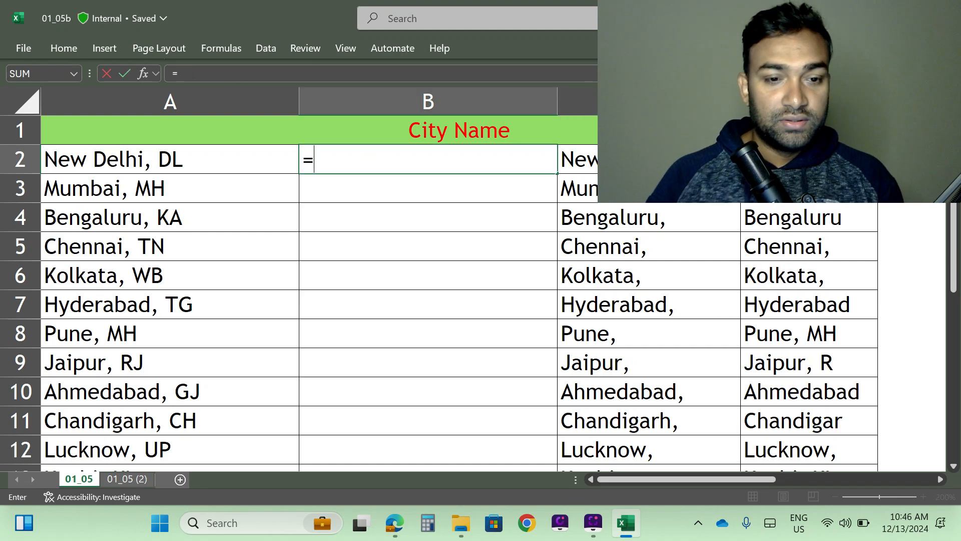
{"action": "type", "text": "l"}
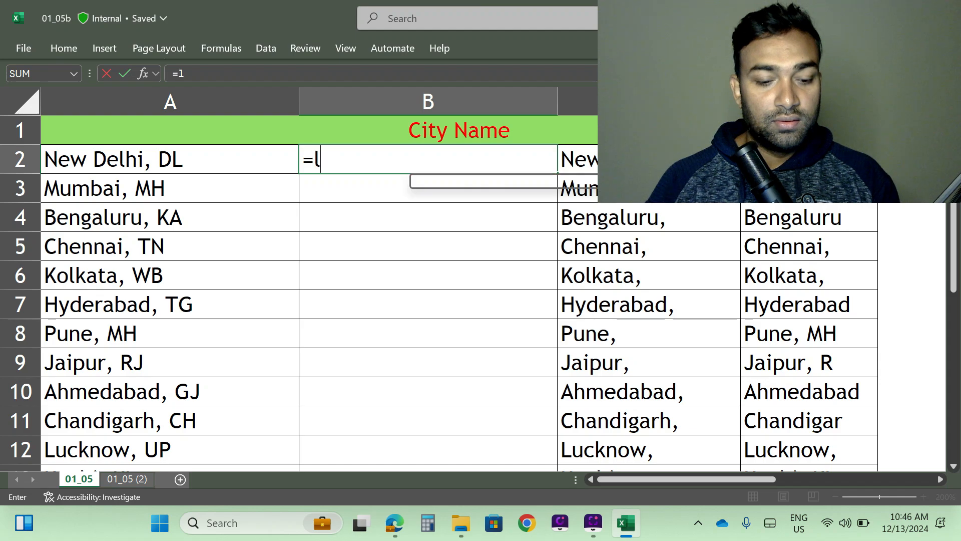
{"action": "type", "text": "eft"}
{"action": "key", "text": "Tab"}
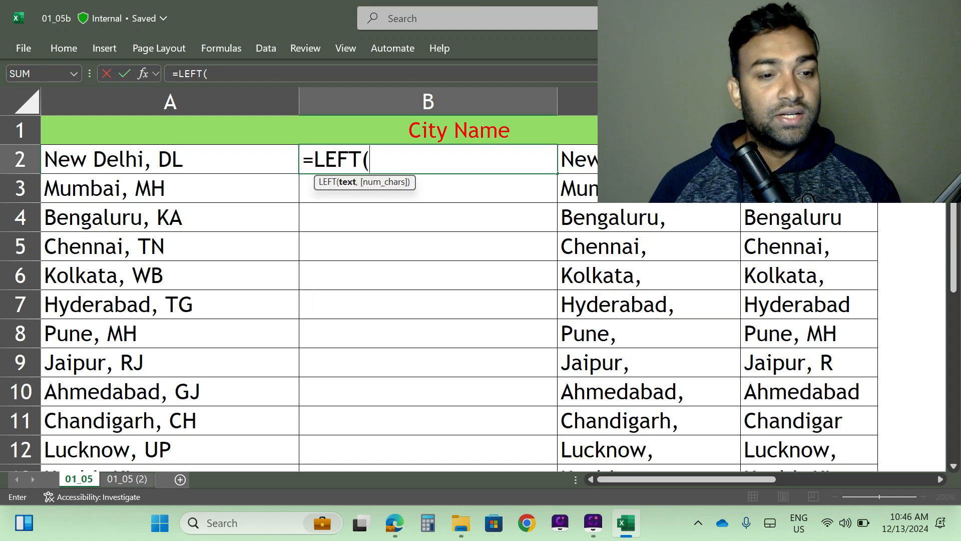
{"action": "key", "text": "Left"}
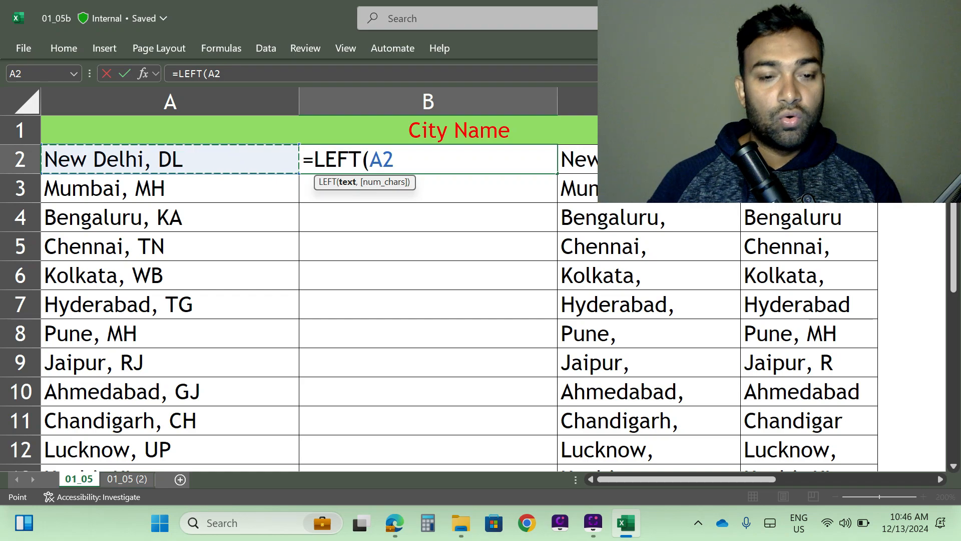
- Nest FIND(",",A2) as the number of characters in the B2 LEFT formula
{"action": "type", "text": ",fin"}
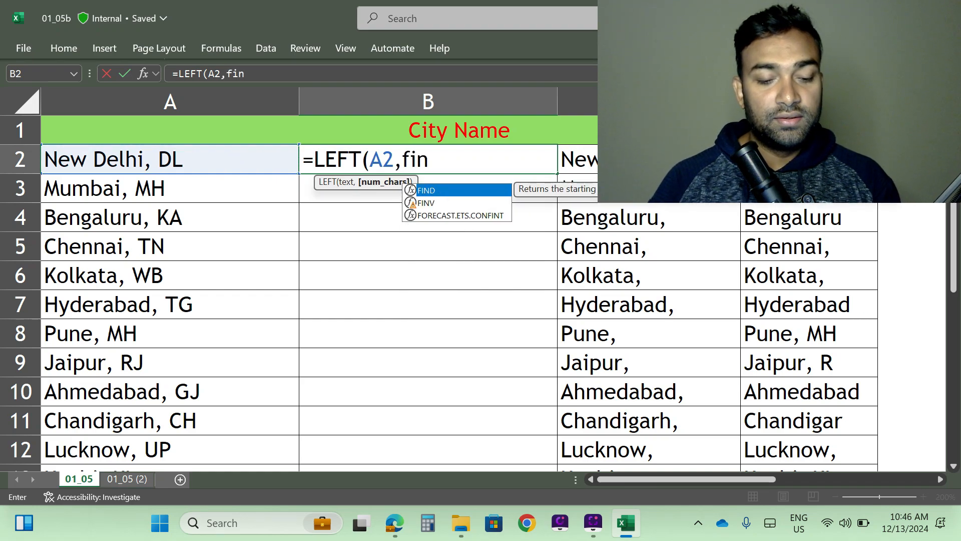
{"action": "type", "text": "d"}
{"action": "key", "text": "Tab"}
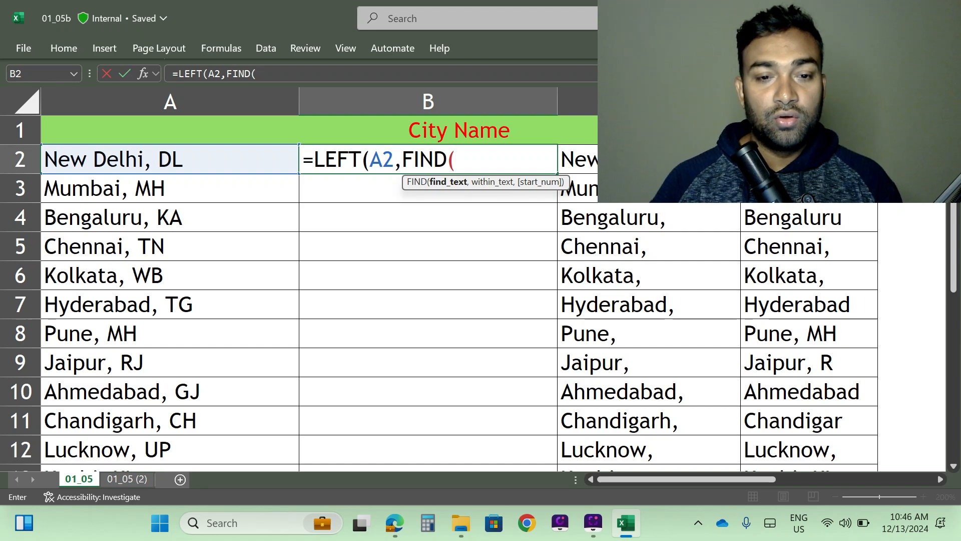
{"action": "type", "text": "\","}
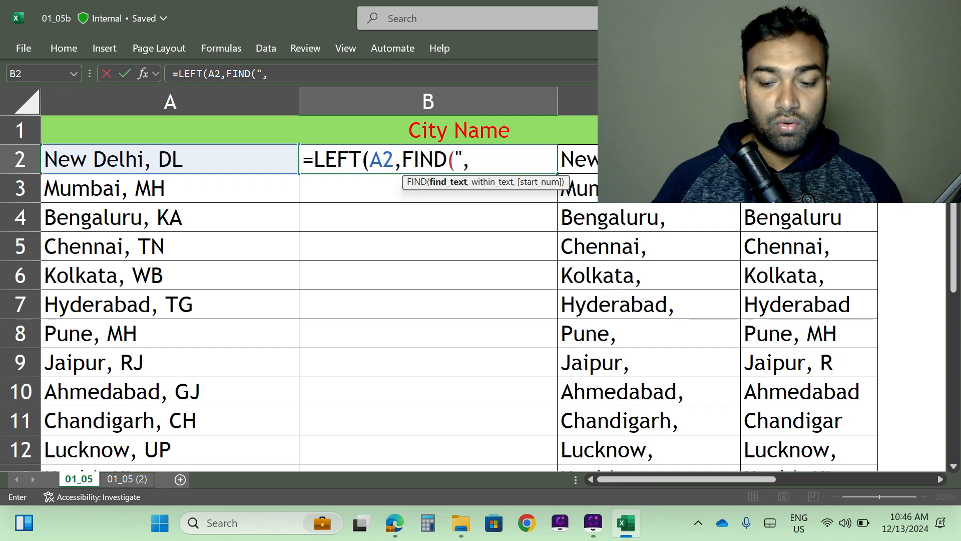
{"action": "type", "text": "\""}
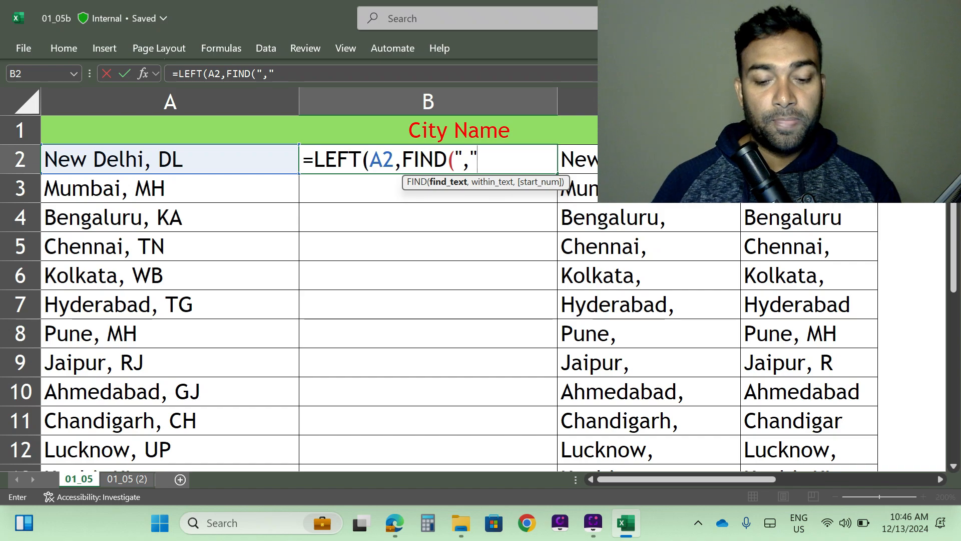
{"action": "type", "text": ","}
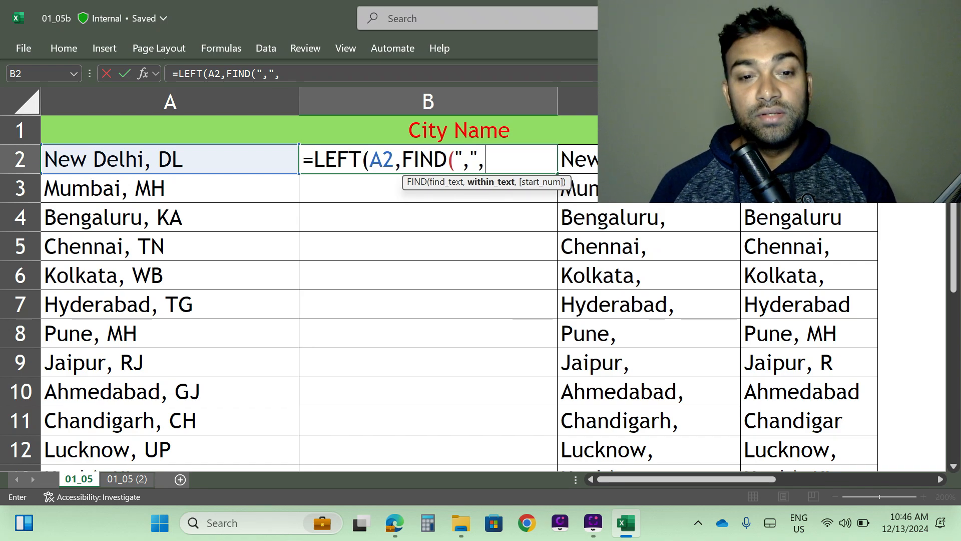
{"action": "key", "text": "Left"}
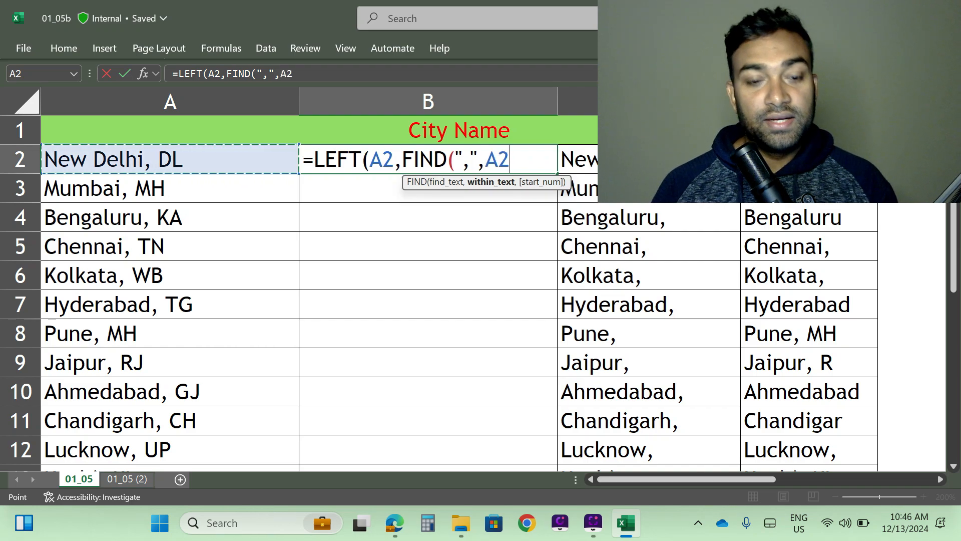
{"action": "type", "text": "("}
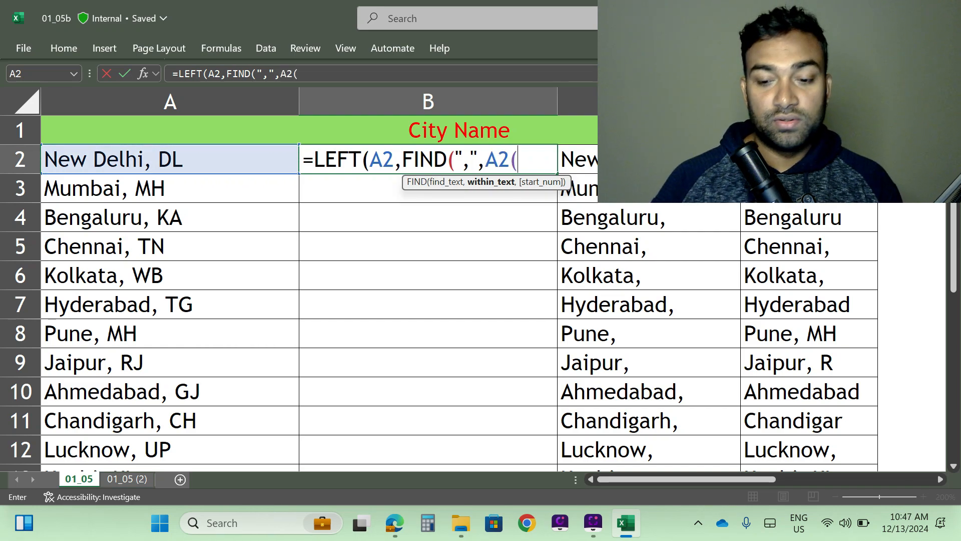
{"action": "key", "text": "BackSpace"}
{"action": "type", "text": ")"}
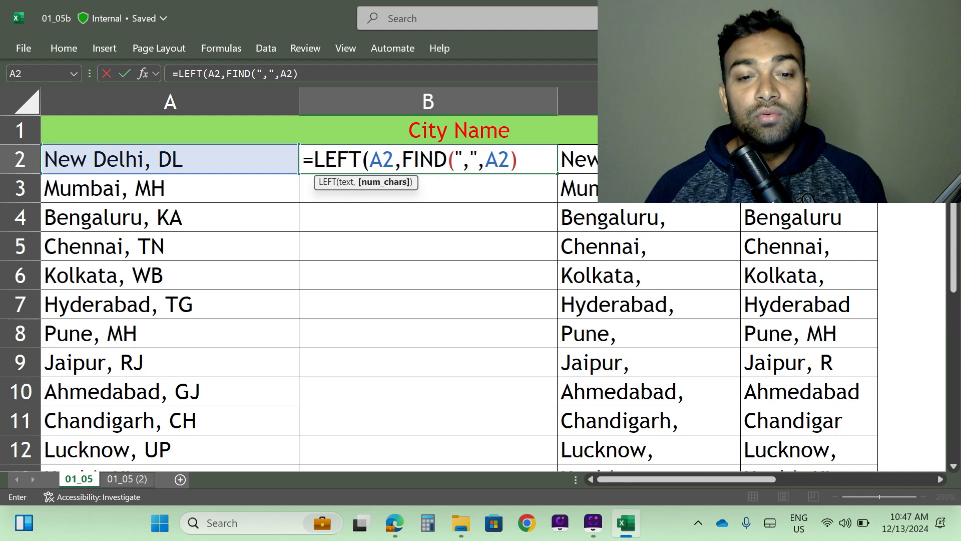
- Subtract 1 from the FIND result and complete the B2 formula as =LEFT(A2,FIND(",",A2)-1)
{"action": "type", "text": "-"}
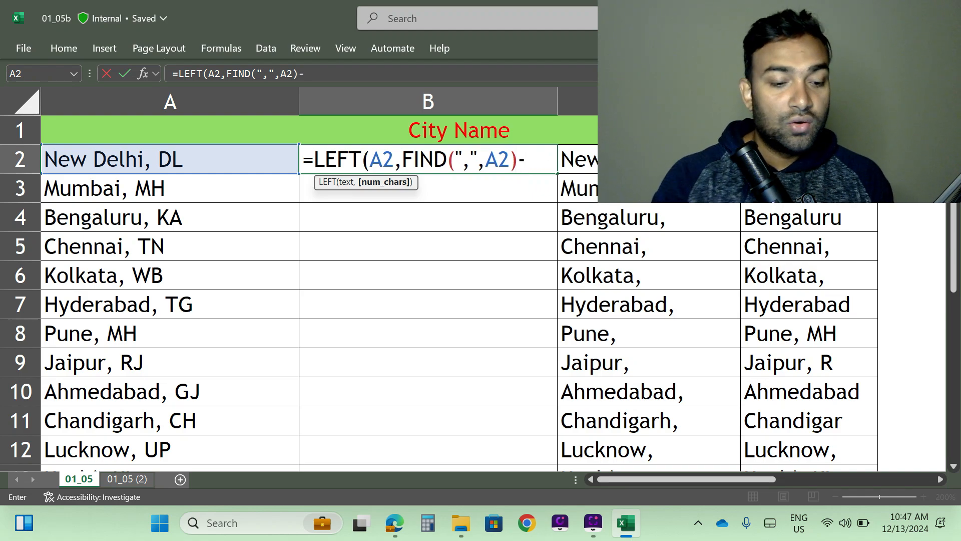
{"action": "type", "text": "1"}
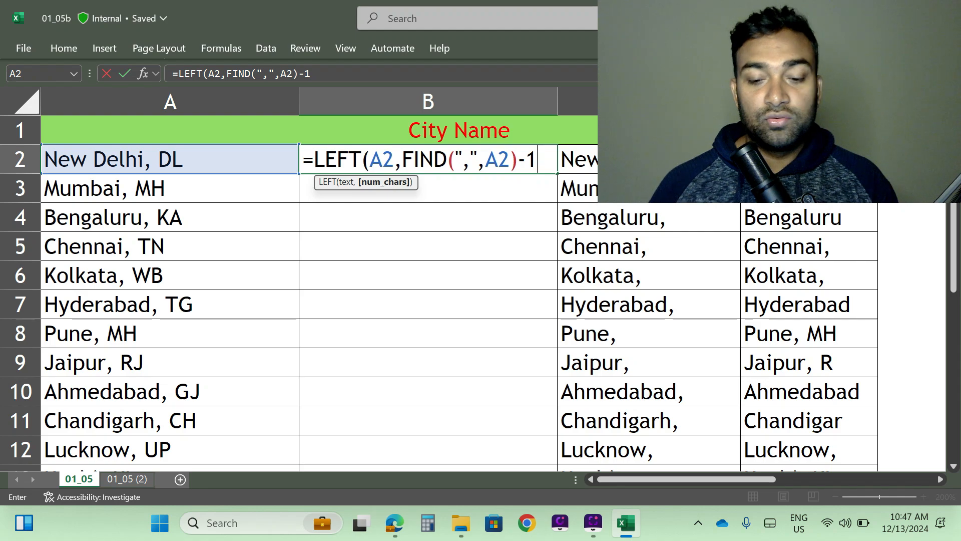
{"action": "type", "text": ")"}
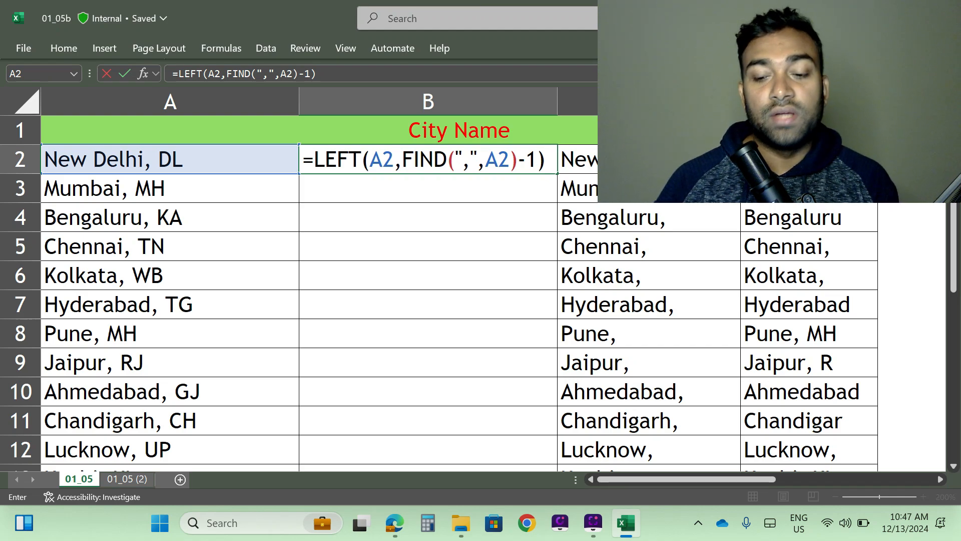
{"action": "key", "text": "Return"}
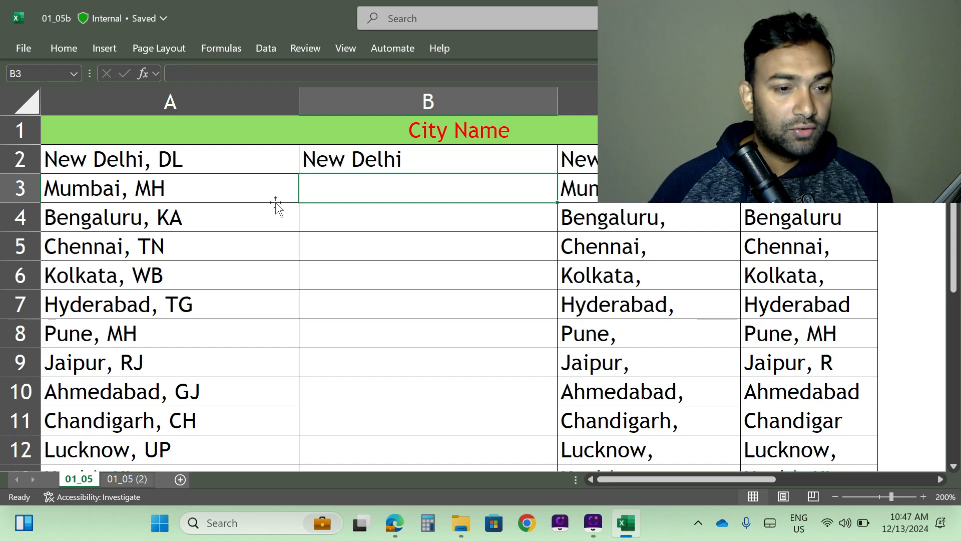
- Fill the B2 formula down to the last city row, check the names, and narrow columns B and C
{"action": "left_click", "coordinate": [446, 160]}
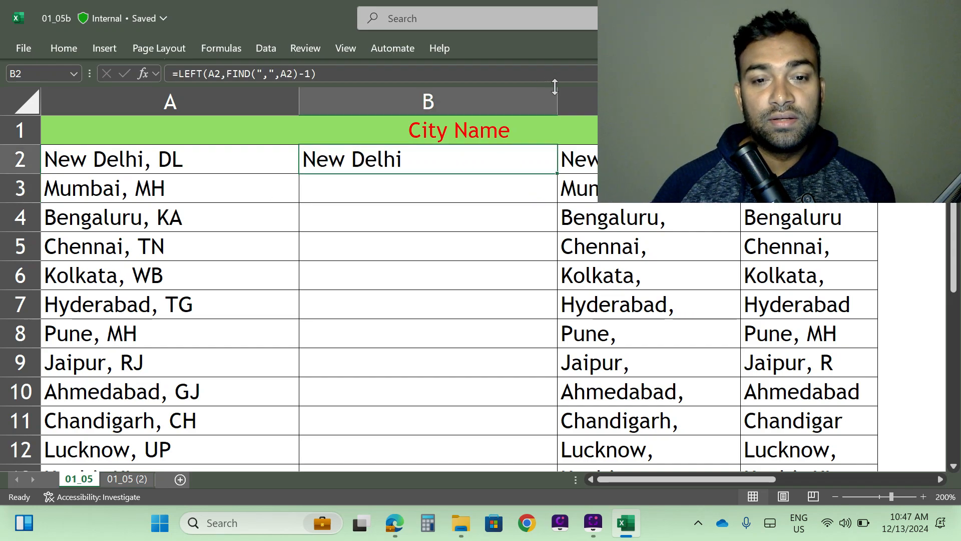
{"action": "double_click", "coordinate": [558, 174]}
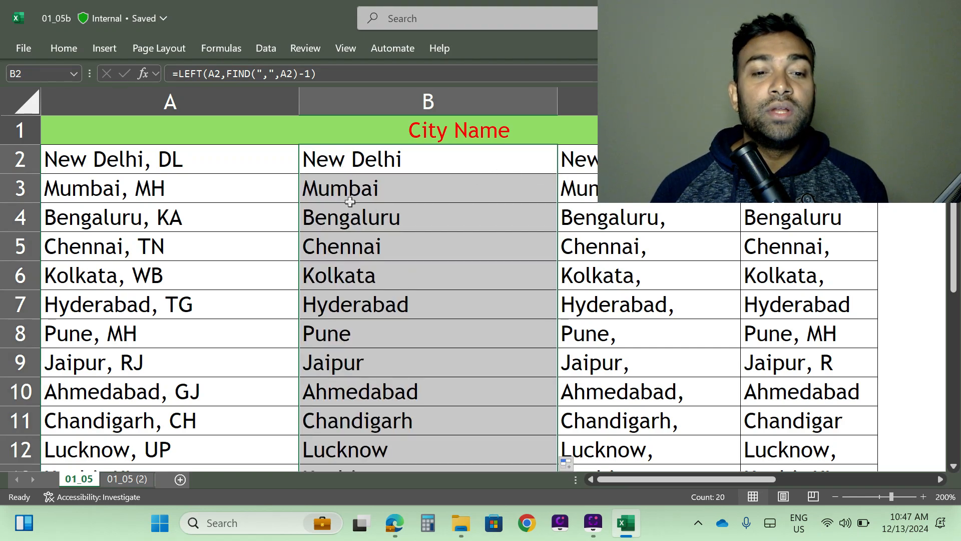
{"action": "scroll", "coordinate": [386, 285], "scroll_direction": "down", "scroll_amount": 1}
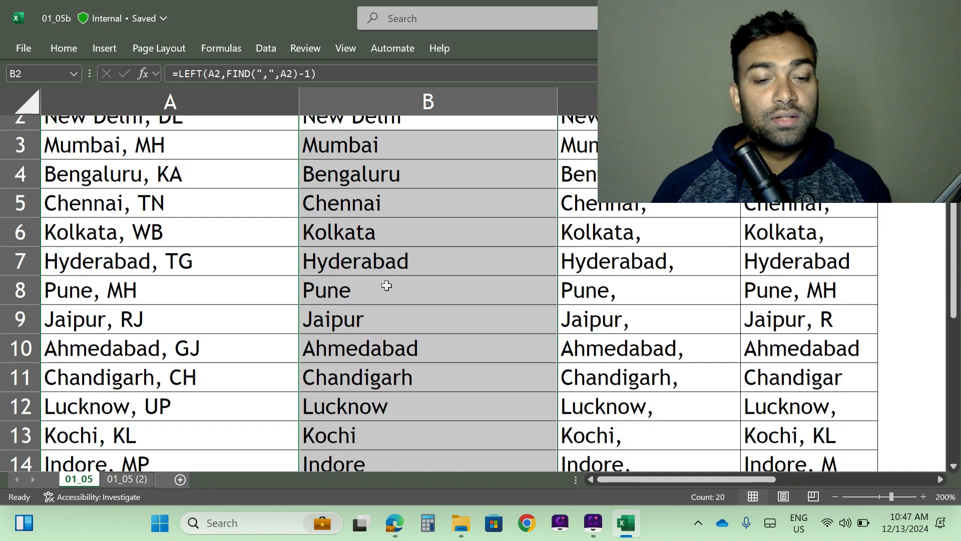
{"action": "scroll", "coordinate": [387, 285], "scroll_direction": "down", "scroll_amount": 8}
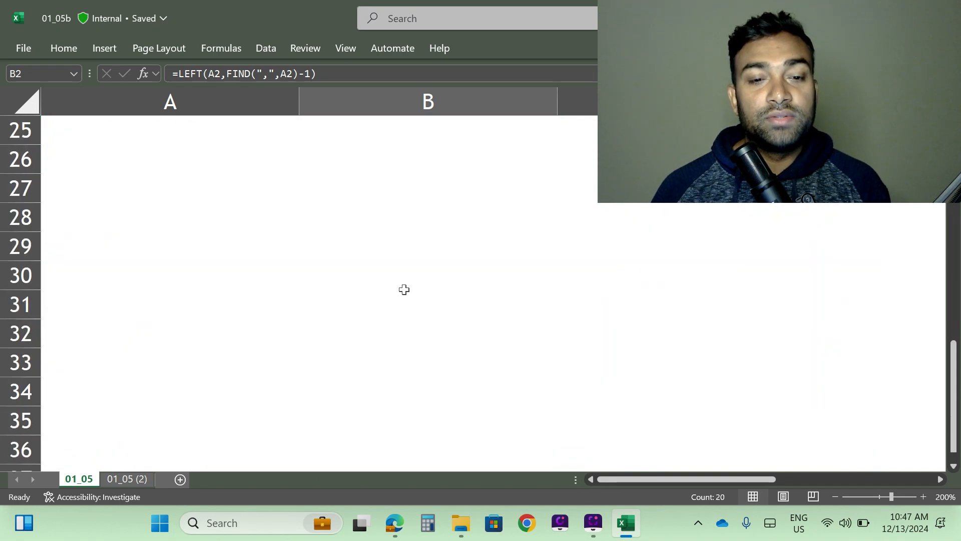
{"action": "scroll", "coordinate": [404, 290], "scroll_direction": "up", "scroll_amount": 8}
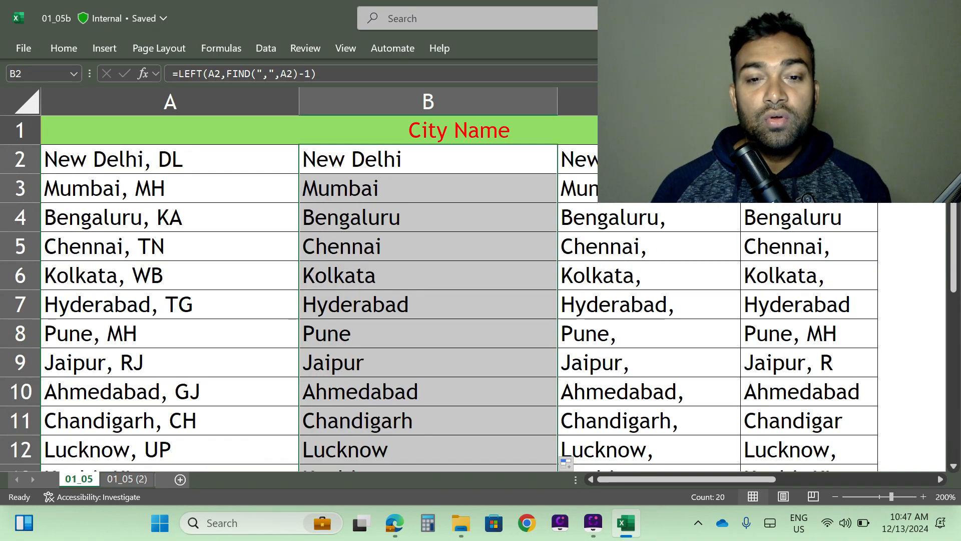
{"action": "left_click_drag", "start_coordinate": [557, 100], "coordinate": [465, 126]}
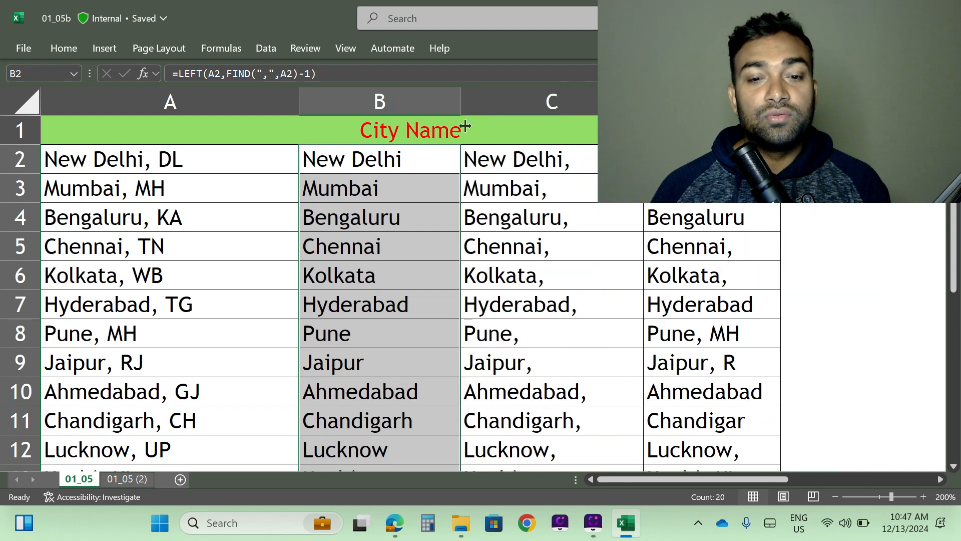
{"action": "left_click_drag", "start_coordinate": [643, 101], "coordinate": [633, 100]}
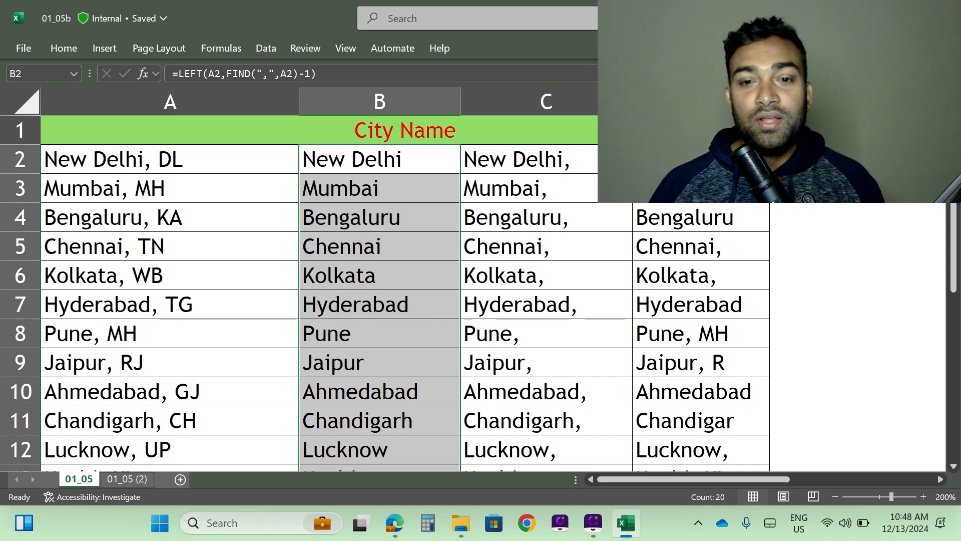
- Compare the fixed-length LEFT formula in D2 with the LEFT and FIND formula in B2, then highlight column B
{"action": "left_click", "coordinate": [700, 159]}
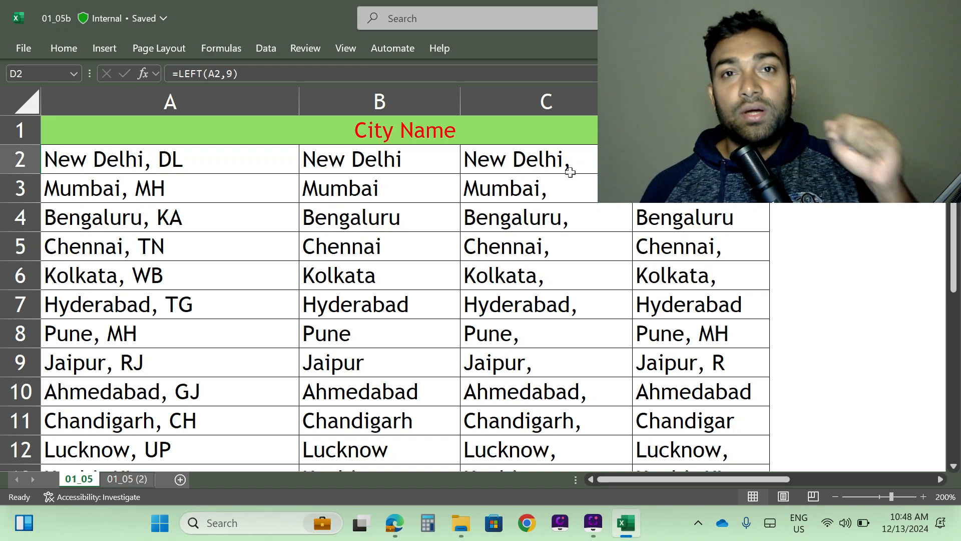
{"action": "left_click", "coordinate": [371, 162]}
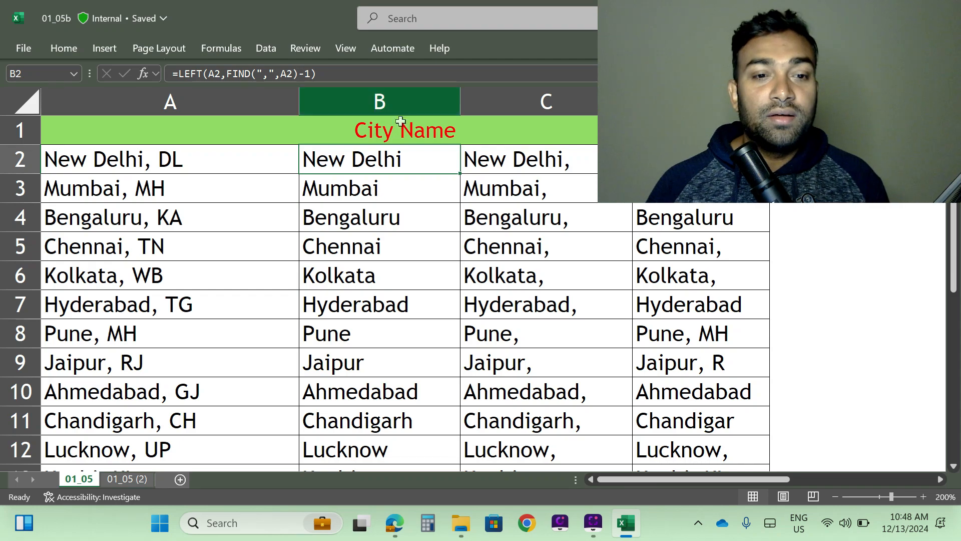
{"action": "left_click", "coordinate": [381, 100]}
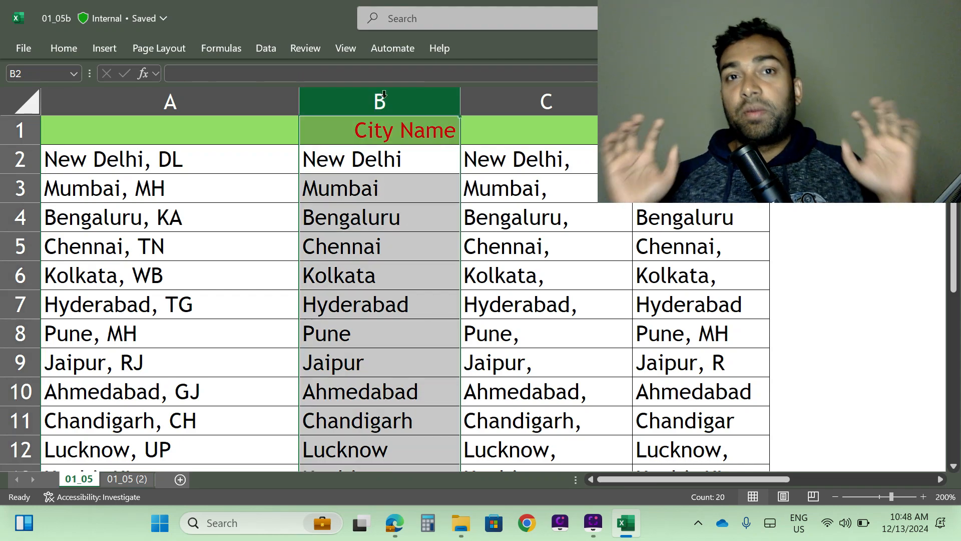